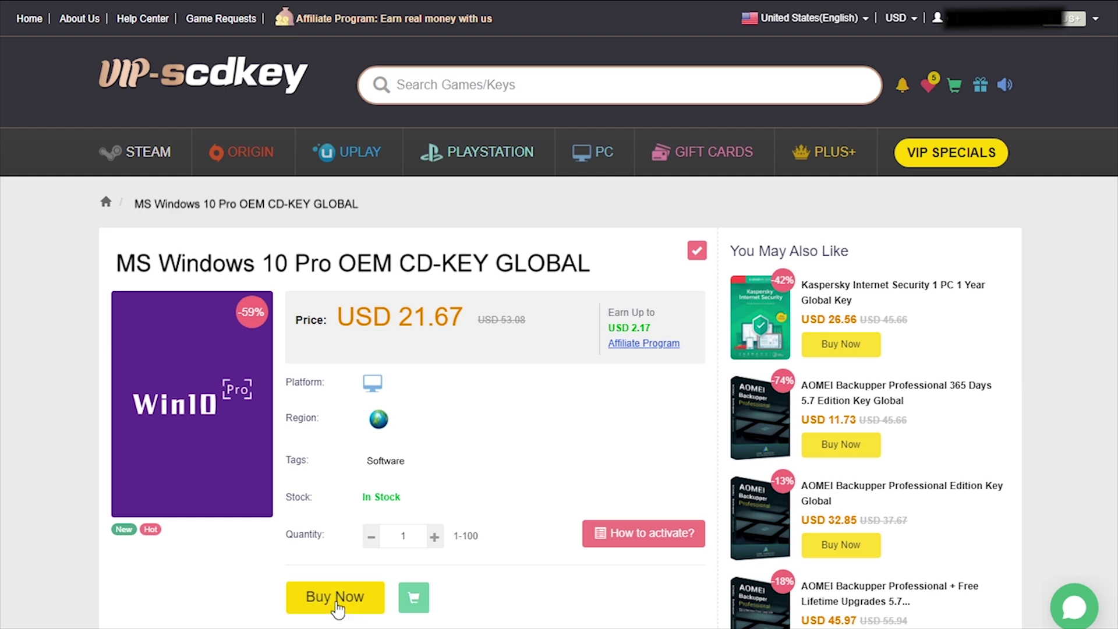
- Buy the MS Windows 10 Pro OEM key and apply the promotion code CyberCPU
click(336, 600)
text(Cy)
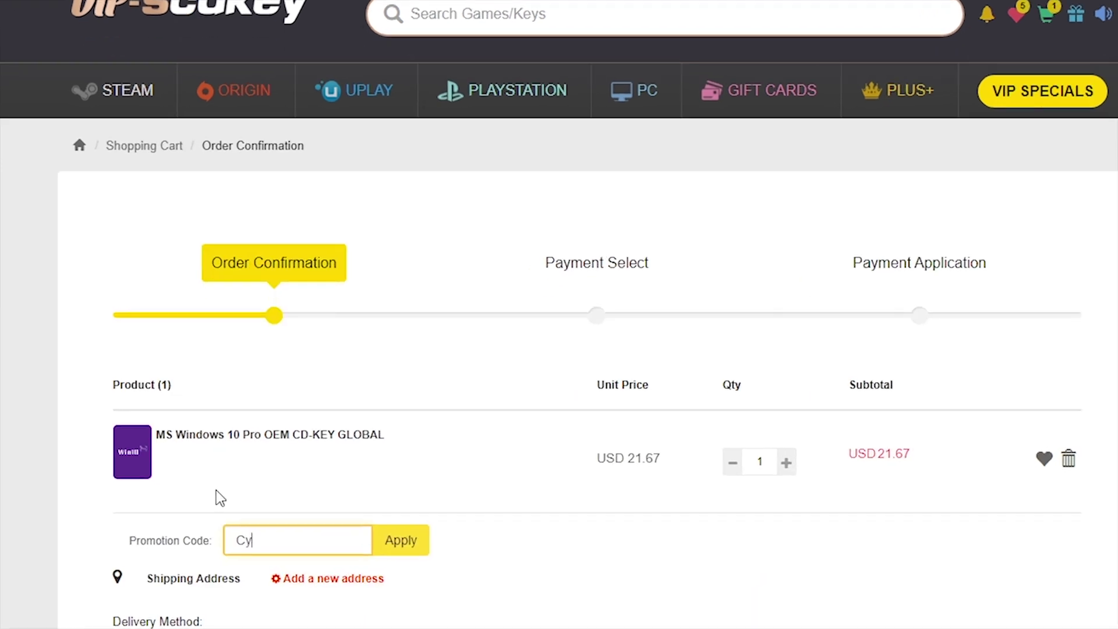
text(berCPU)
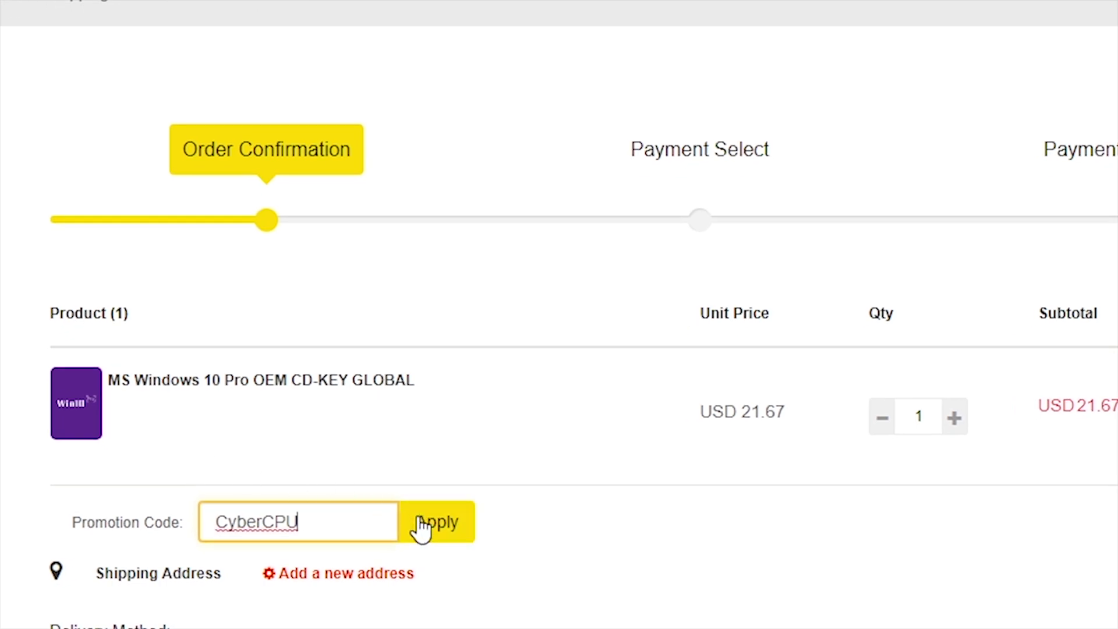
click(420, 527)
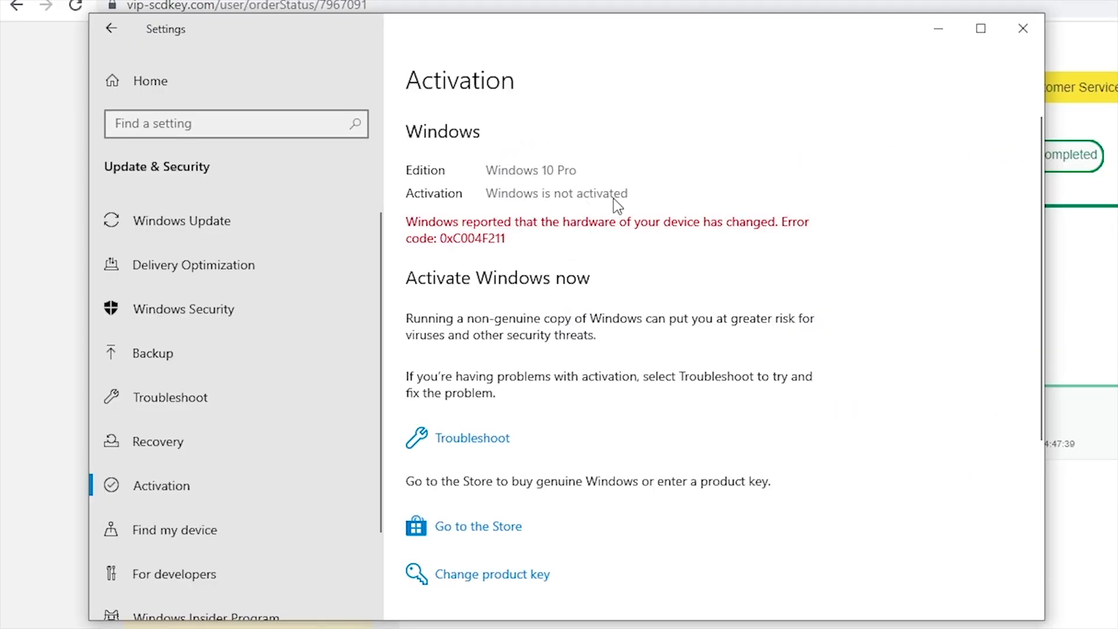
- Paste the purchased product key as the new Windows product key and activate it
click(498, 576)
right_click(319, 344)
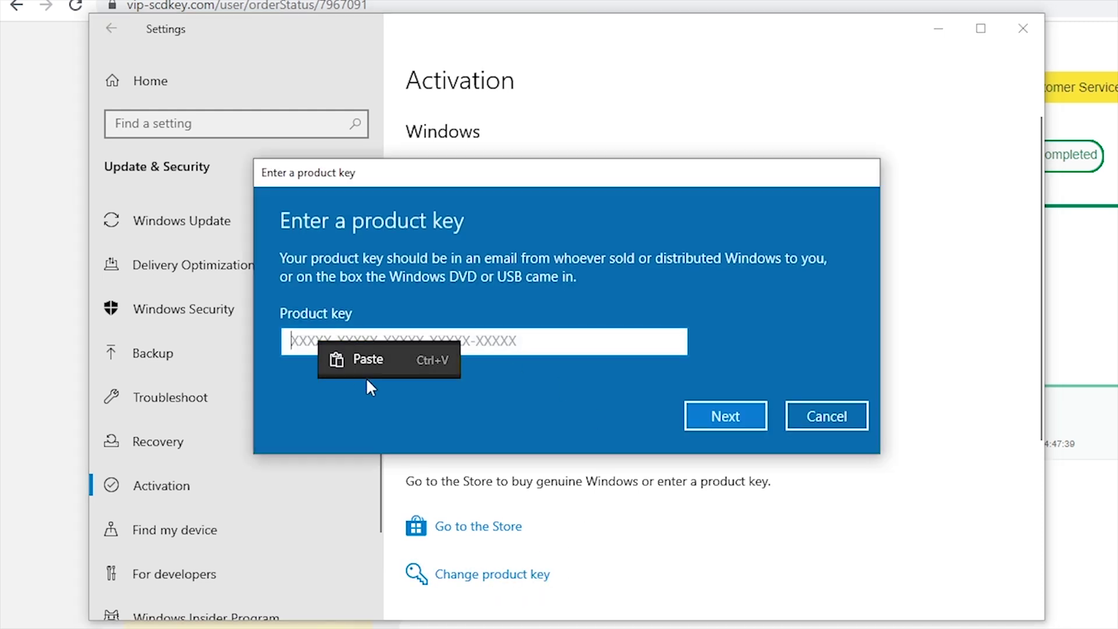
click(367, 365)
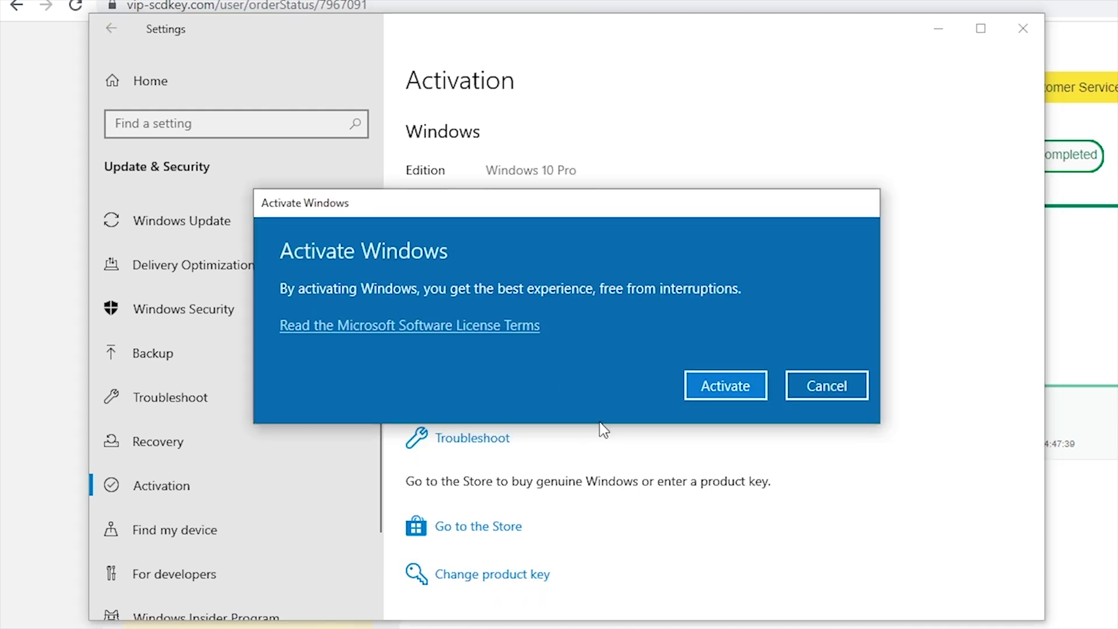
click(717, 384)
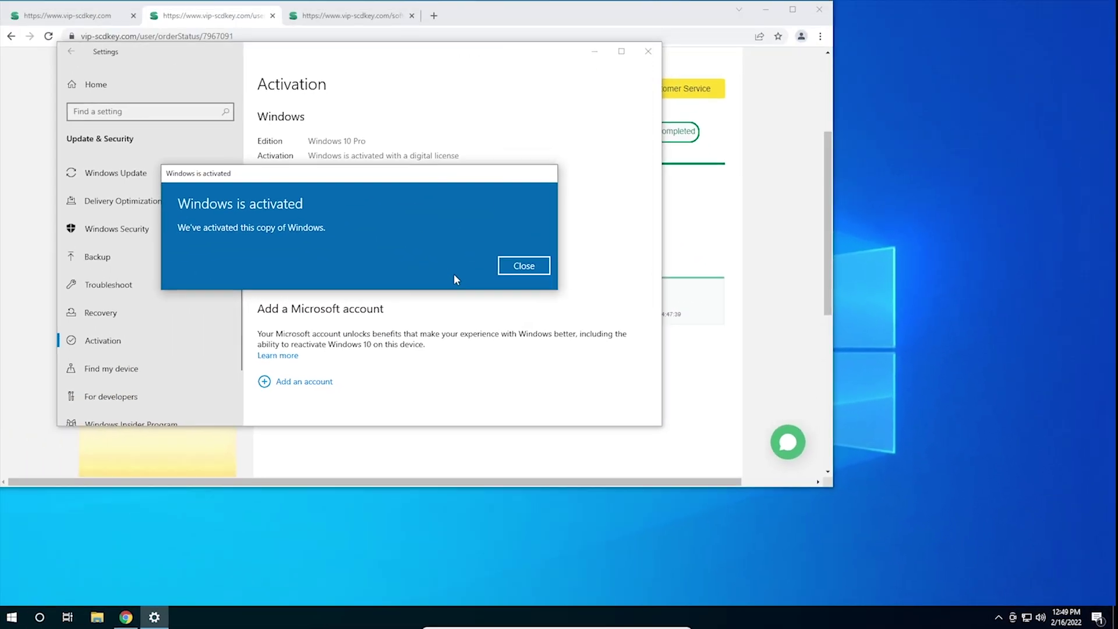
- Close the 'Windows is activated' confirmation dialog
click(521, 266)
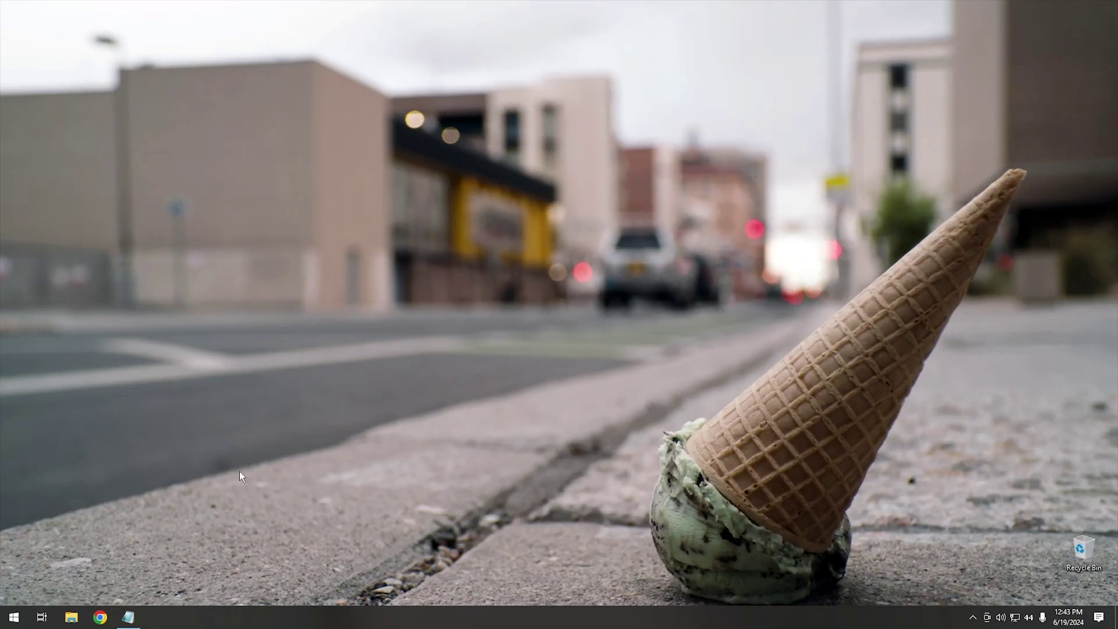
click(10, 619)
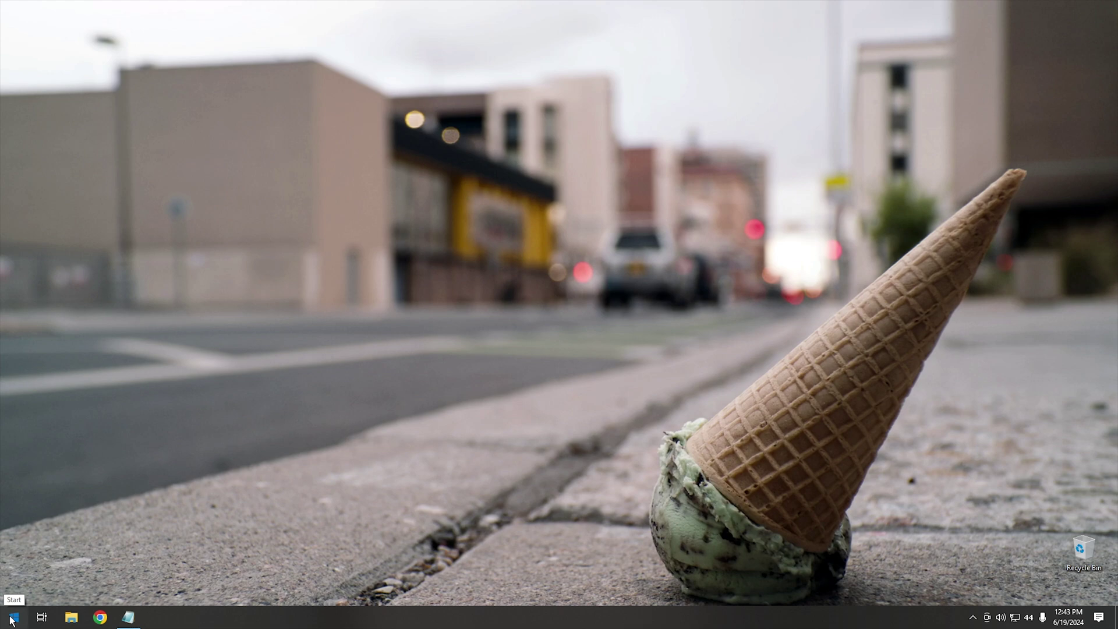
click(17, 574)
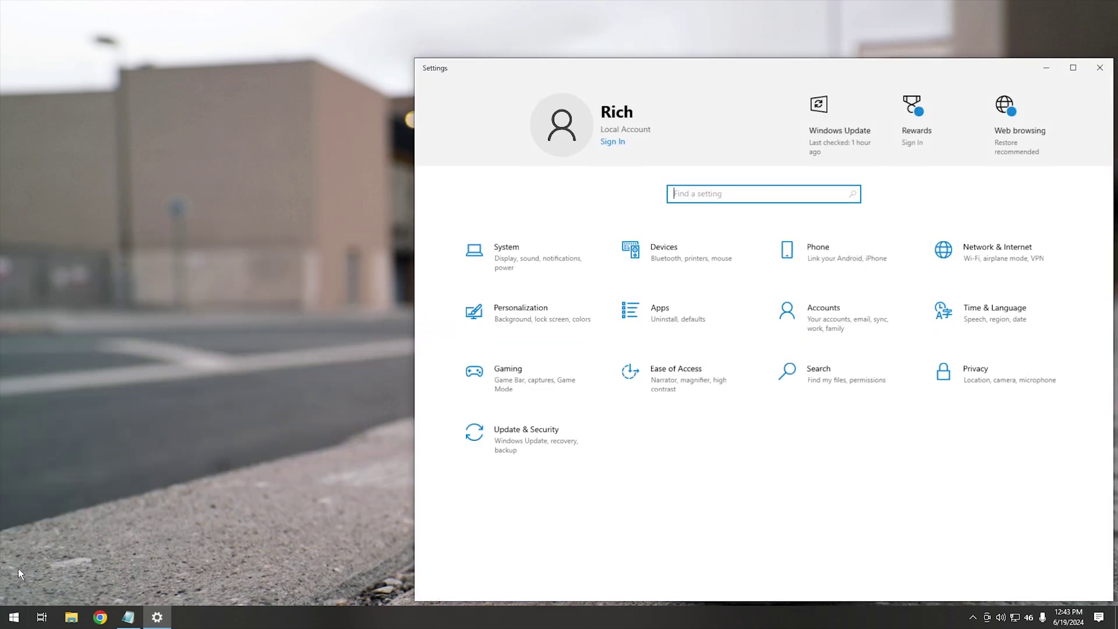
click(500, 445)
drag(775, 68, 552, 30)
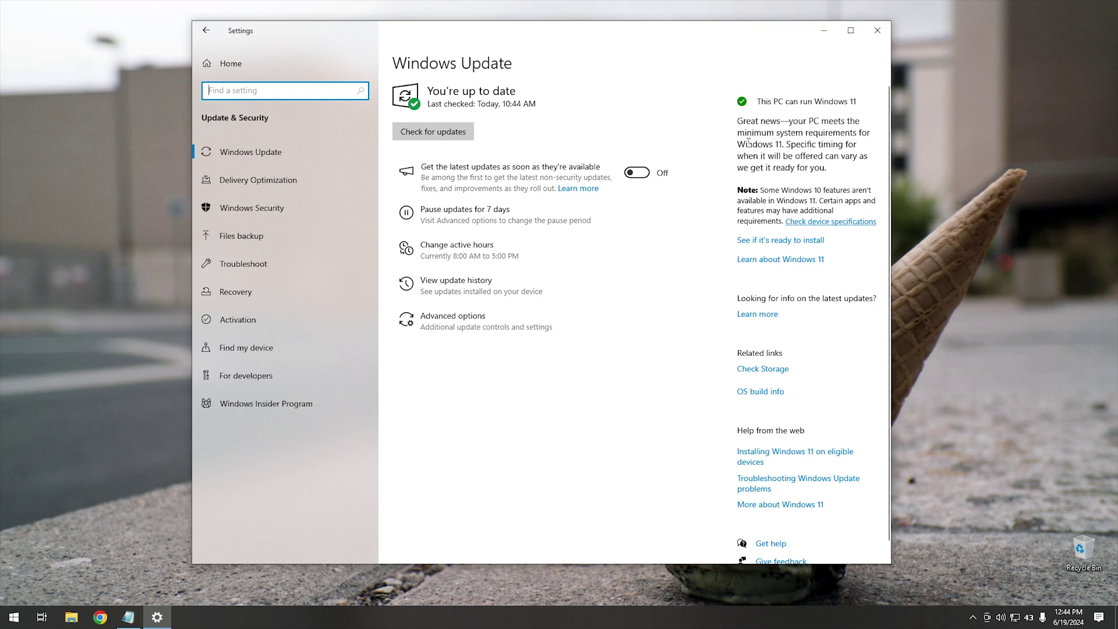
- Close Settings and run regedit from the Start menu, approving the User Account Control prompt
click(874, 31)
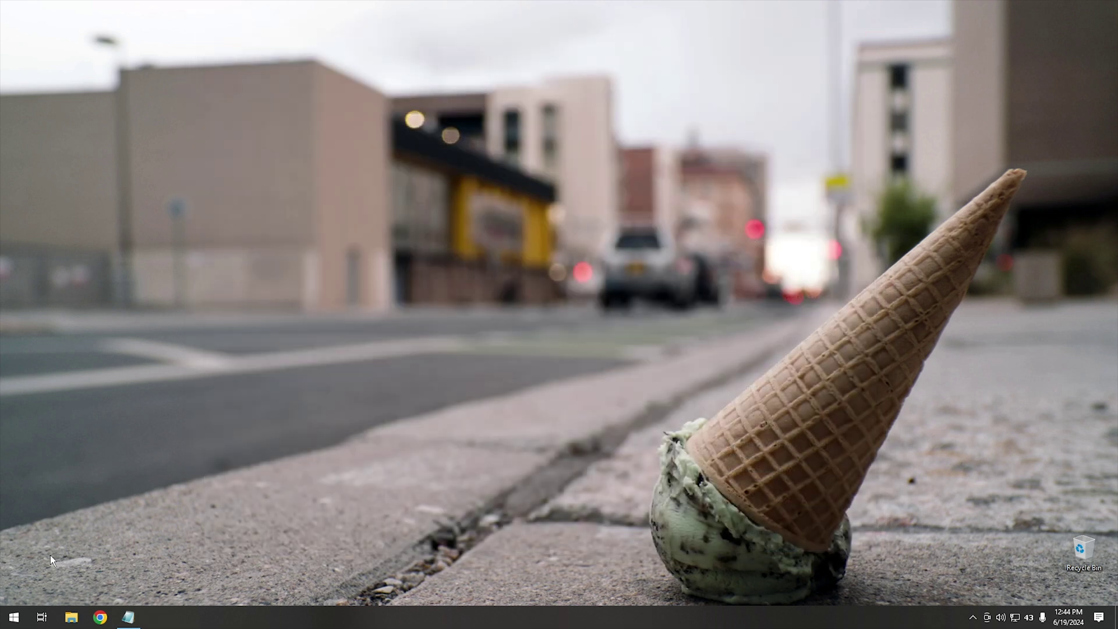
click(13, 618)
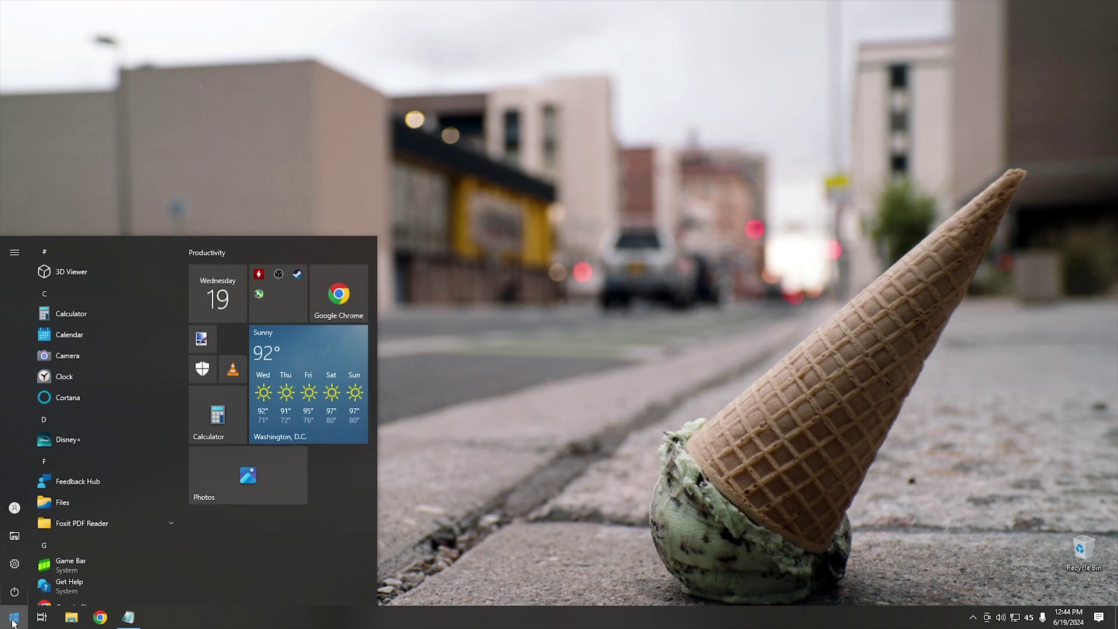
text(regedit)
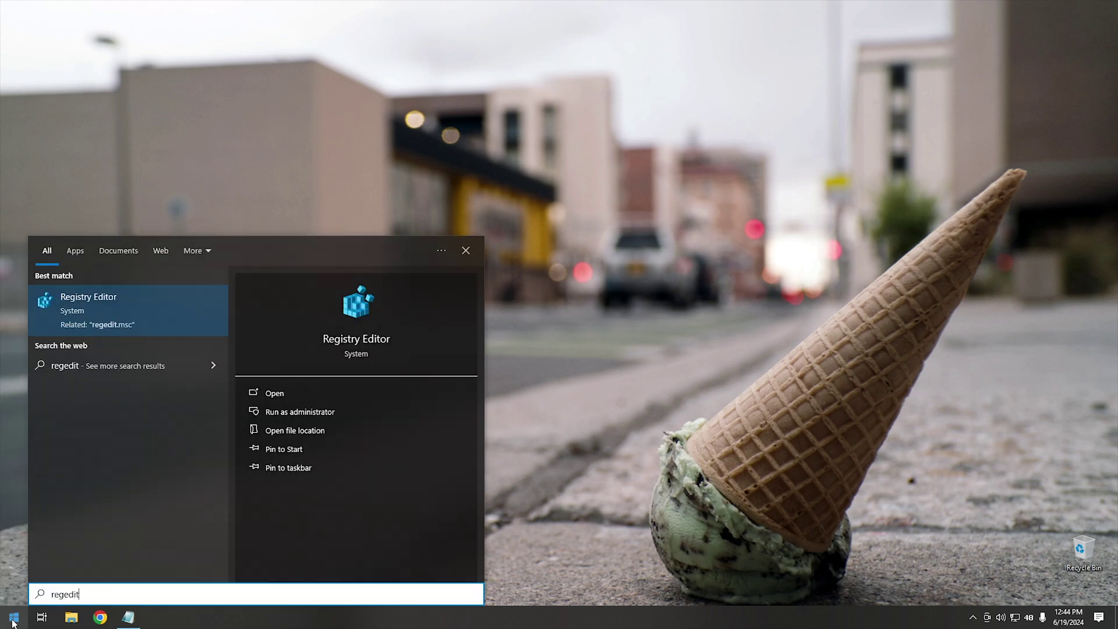
key(Return)
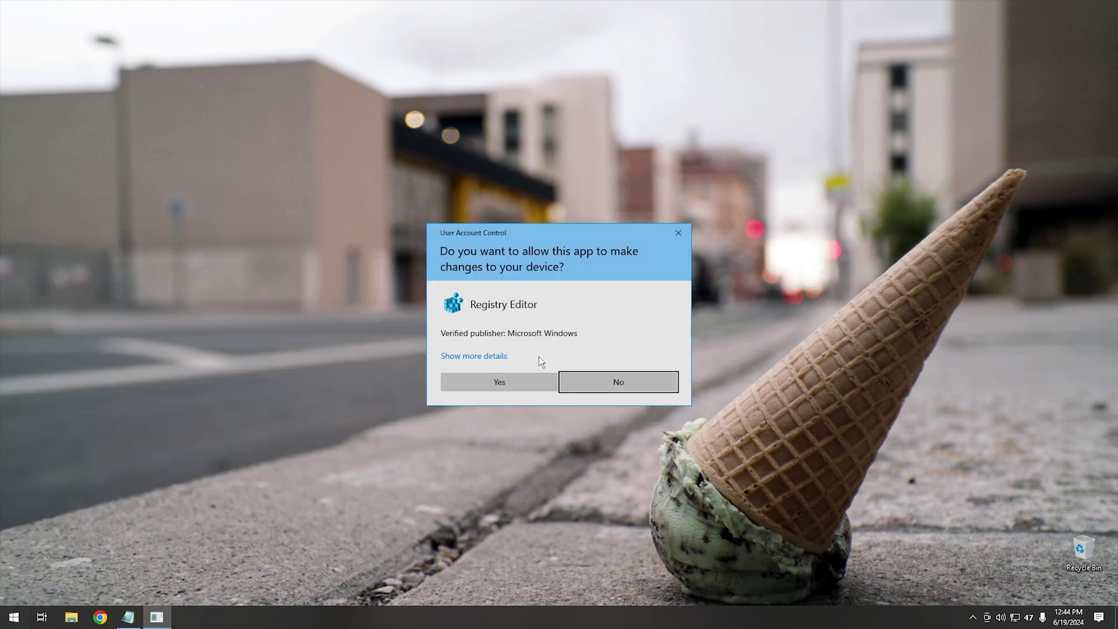
click(509, 378)
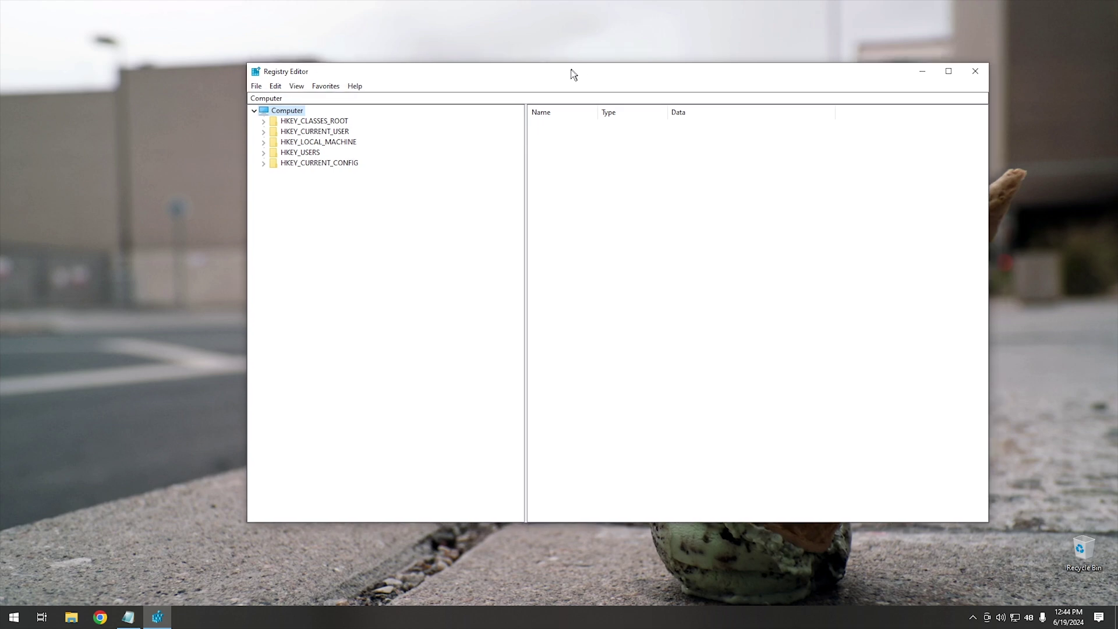
- Expand the tree to HKEY_LOCAL_MACHINE\SOFTWARE\Policies\Microsoft\Windows and select WindowsUpdate
drag(570, 69, 535, 86)
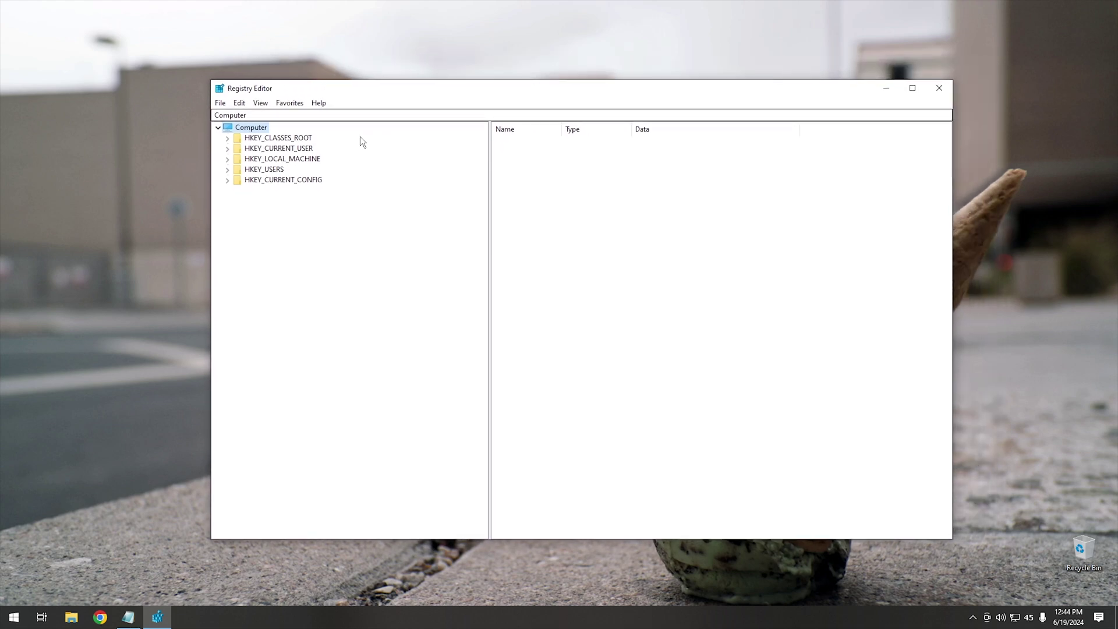
double_click(284, 161)
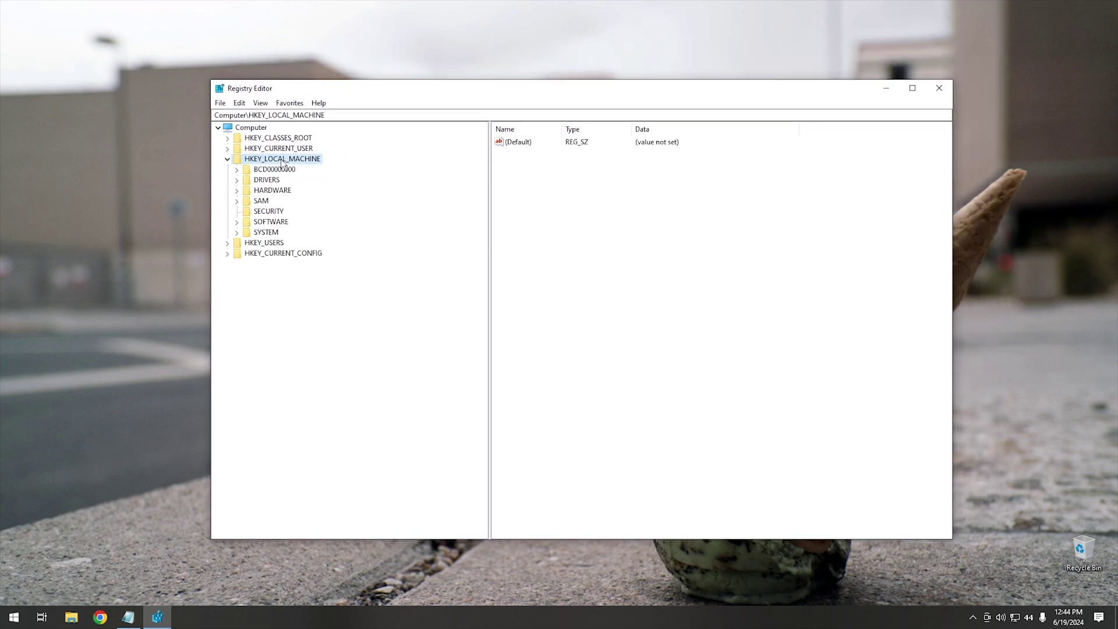
double_click(271, 222)
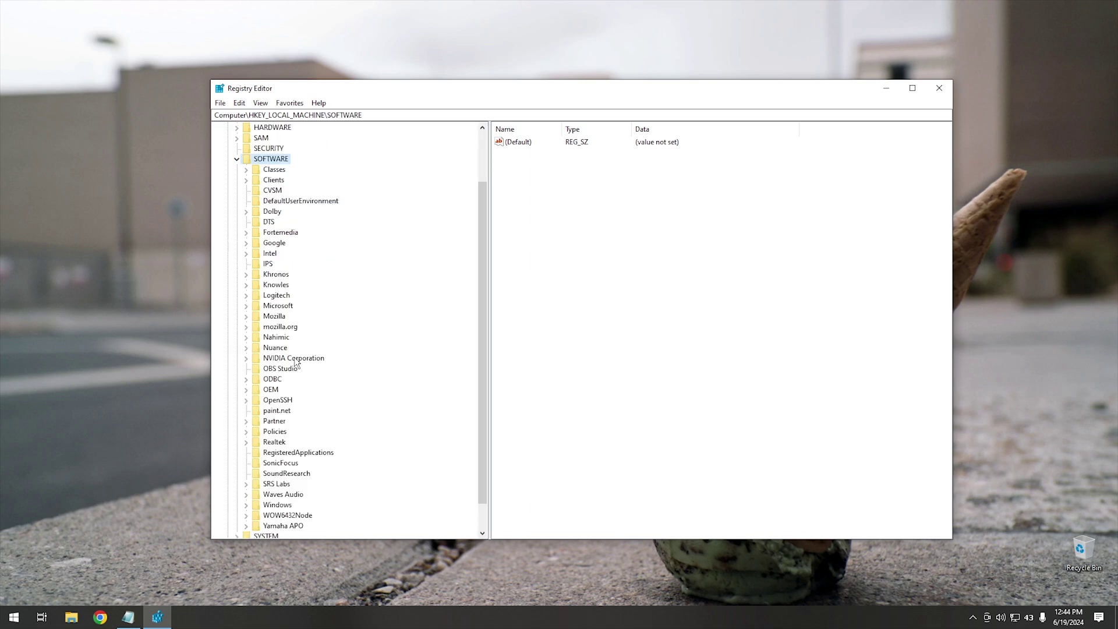
double_click(282, 431)
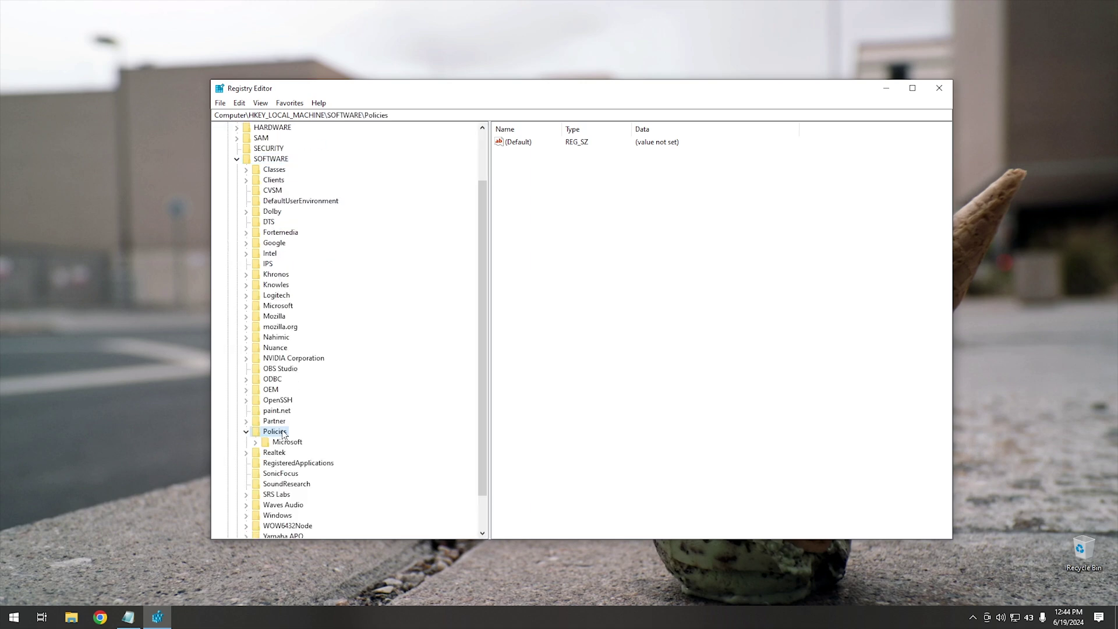
double_click(286, 443)
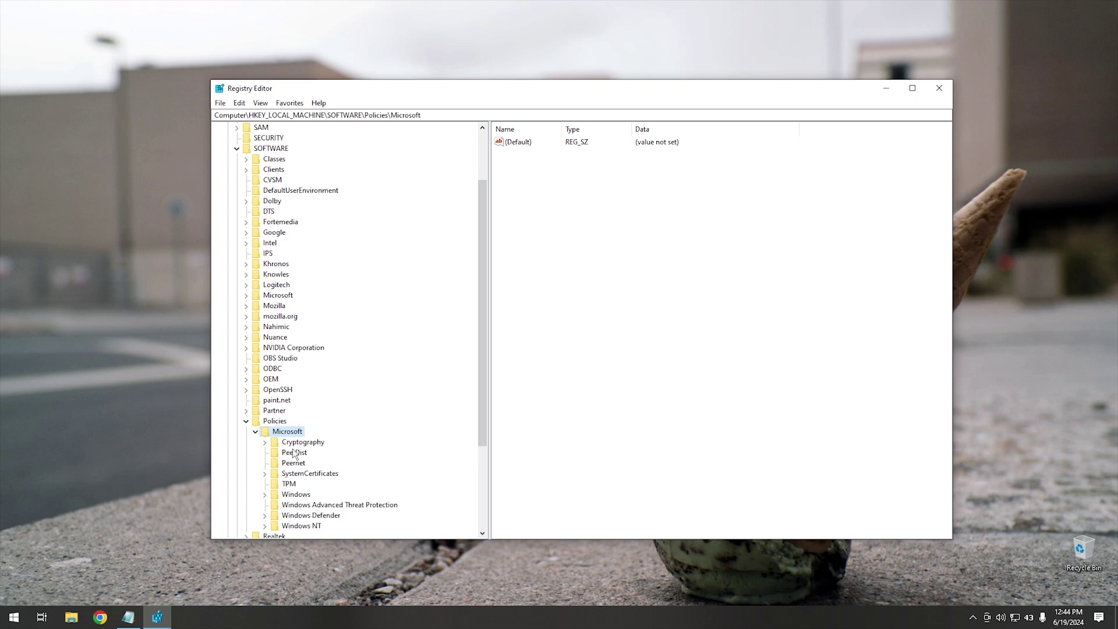
double_click(301, 497)
scroll(361, 446, down, 3)
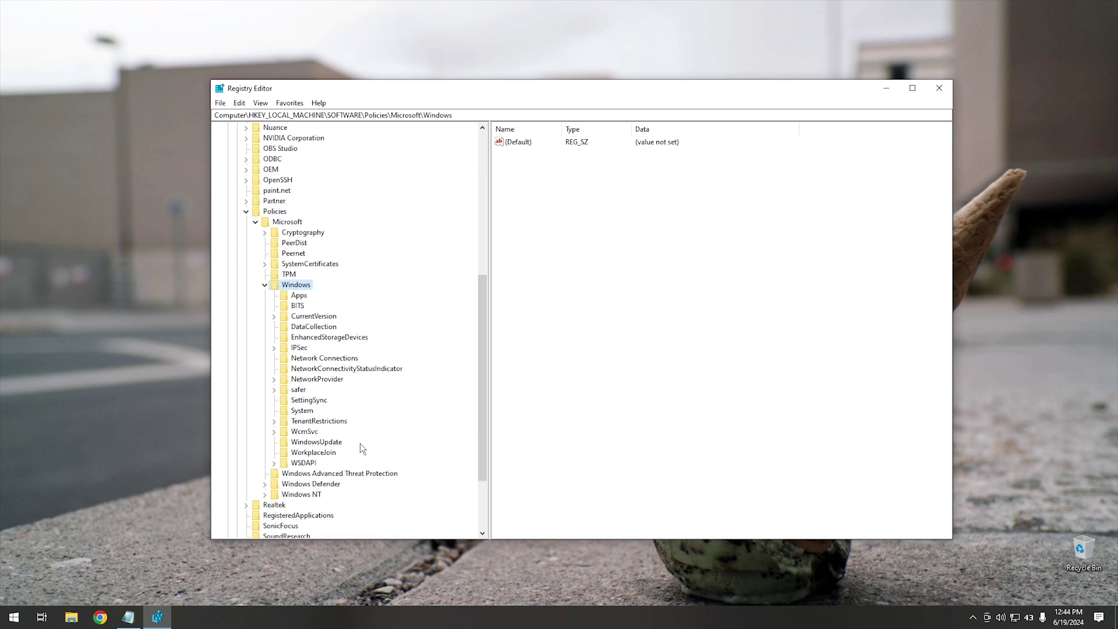
click(316, 411)
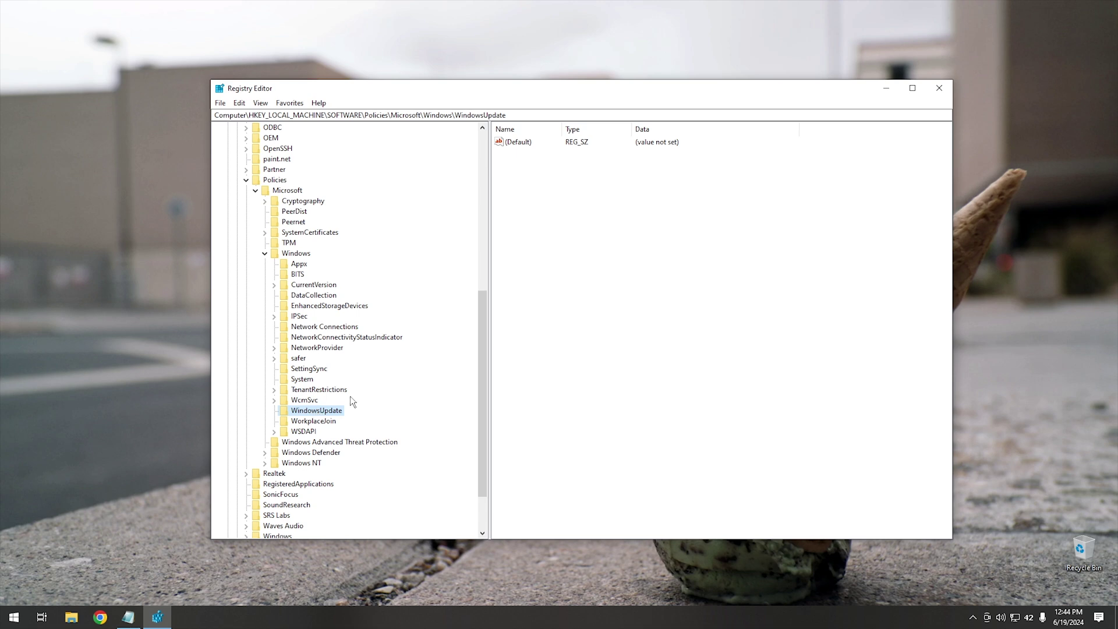
- Create a new DWORD (32-bit) value named TargetReleaseVersion in WindowsUpdate
right_click(534, 191)
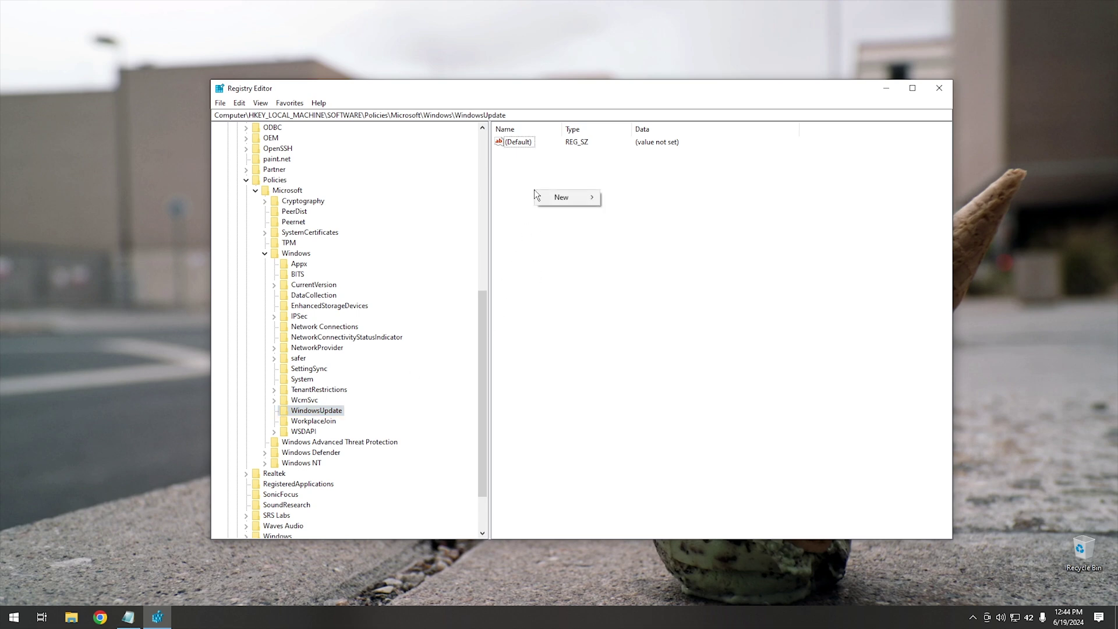
mouse_move(558, 199)
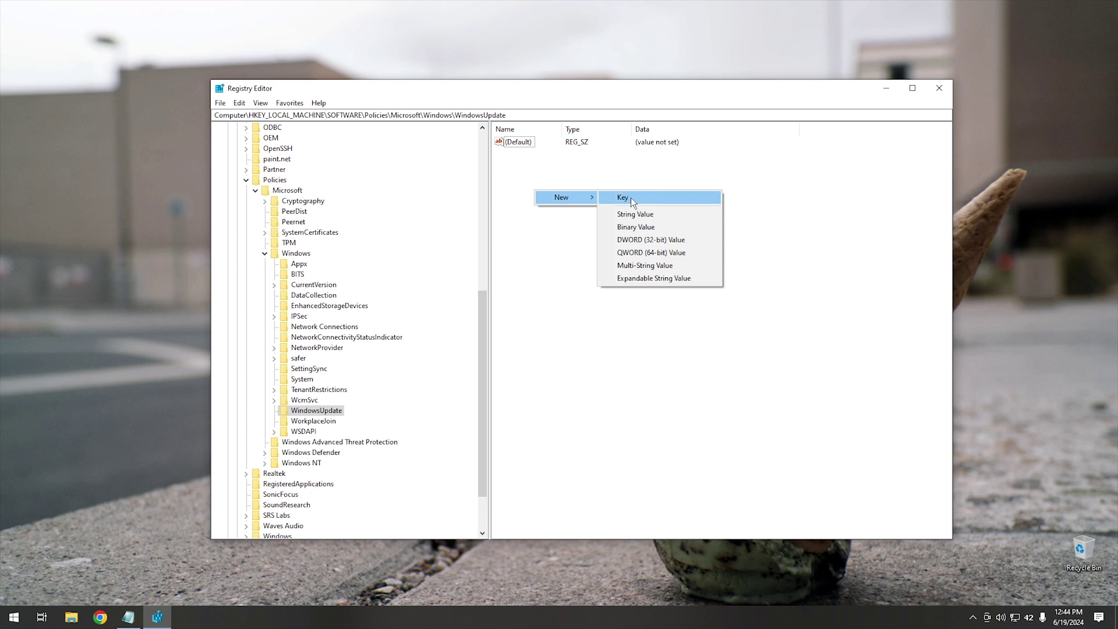
click(651, 240)
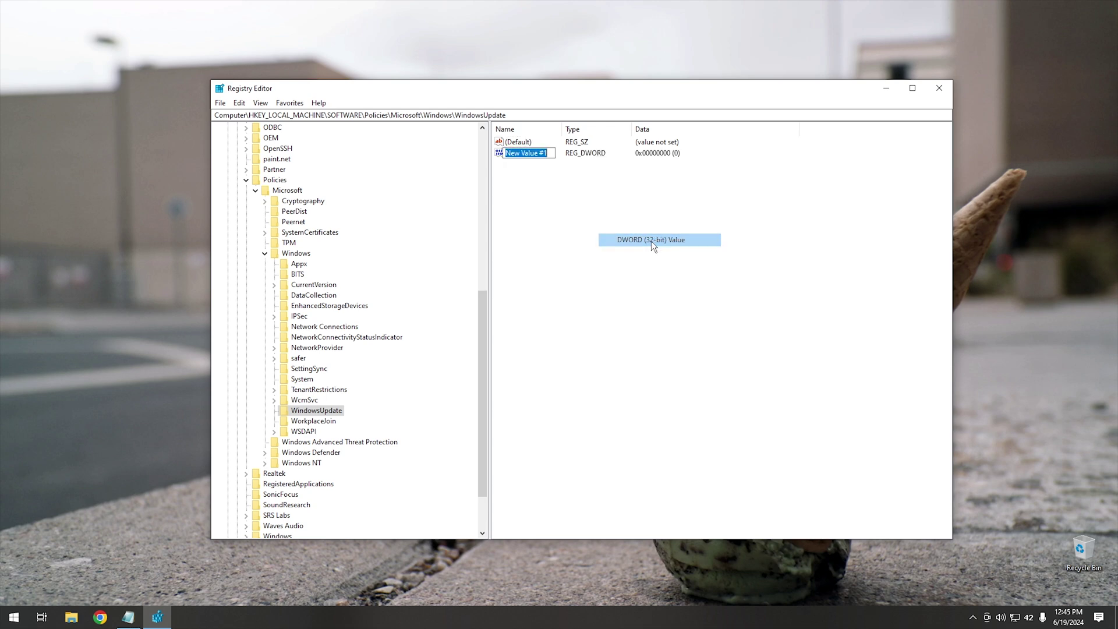
right_click(528, 155)
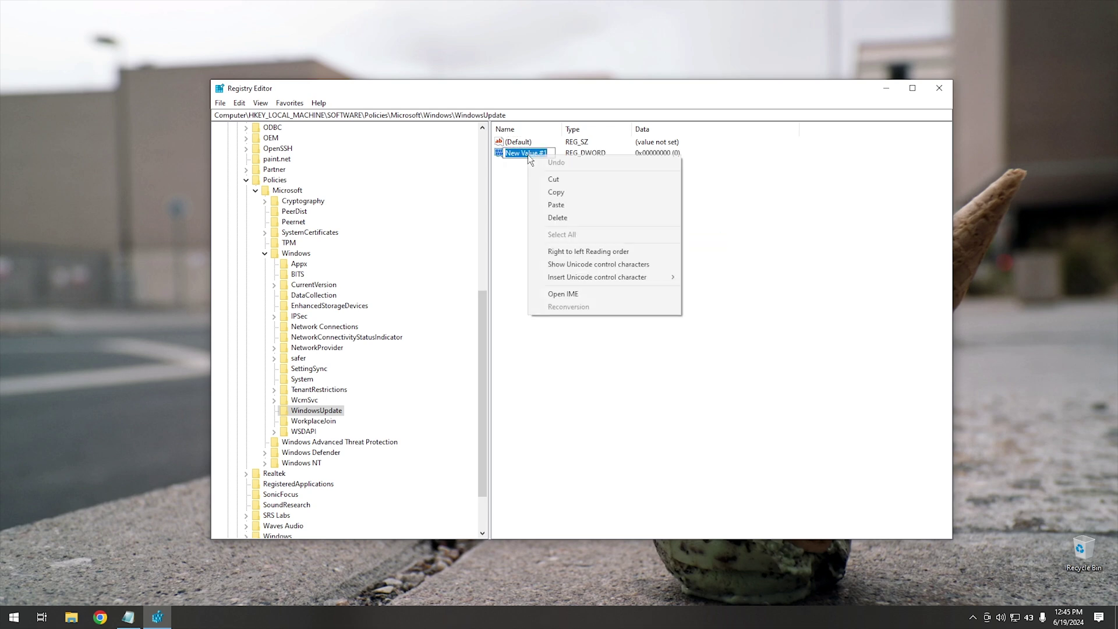
click(568, 199)
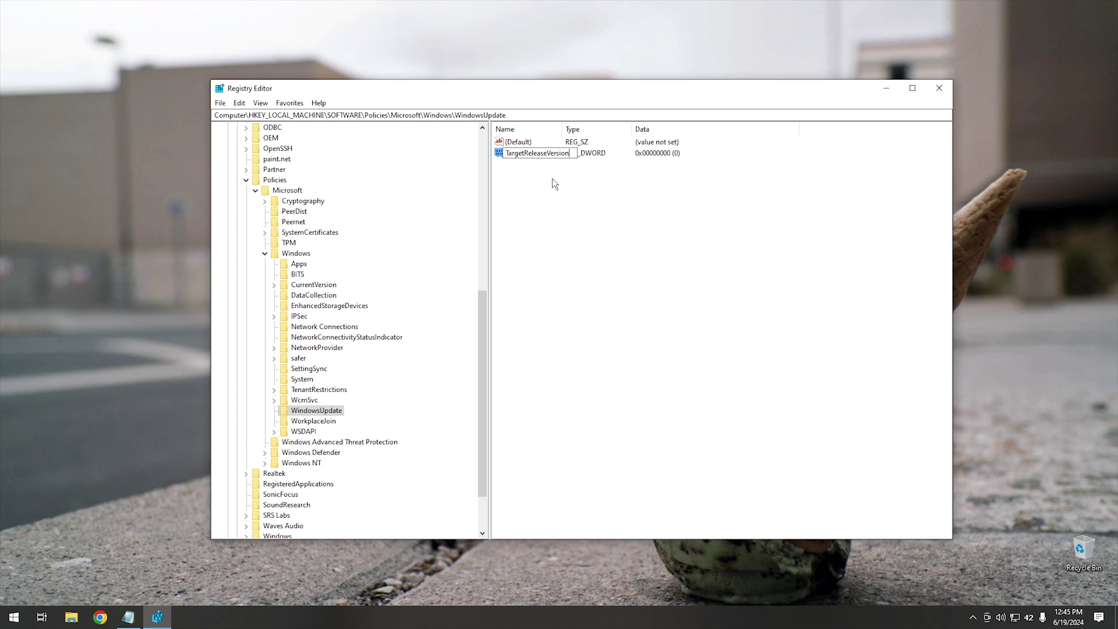
key(Return)
- Change TargetReleaseVersion's value data from 0 to 1
double_click(540, 155)
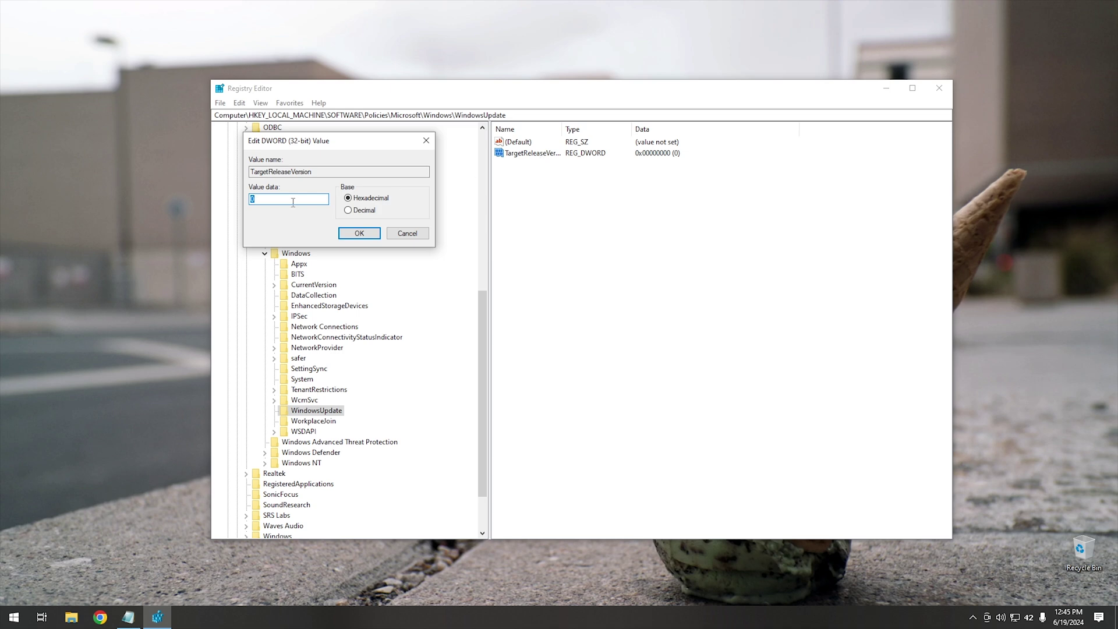
text(1)
click(358, 233)
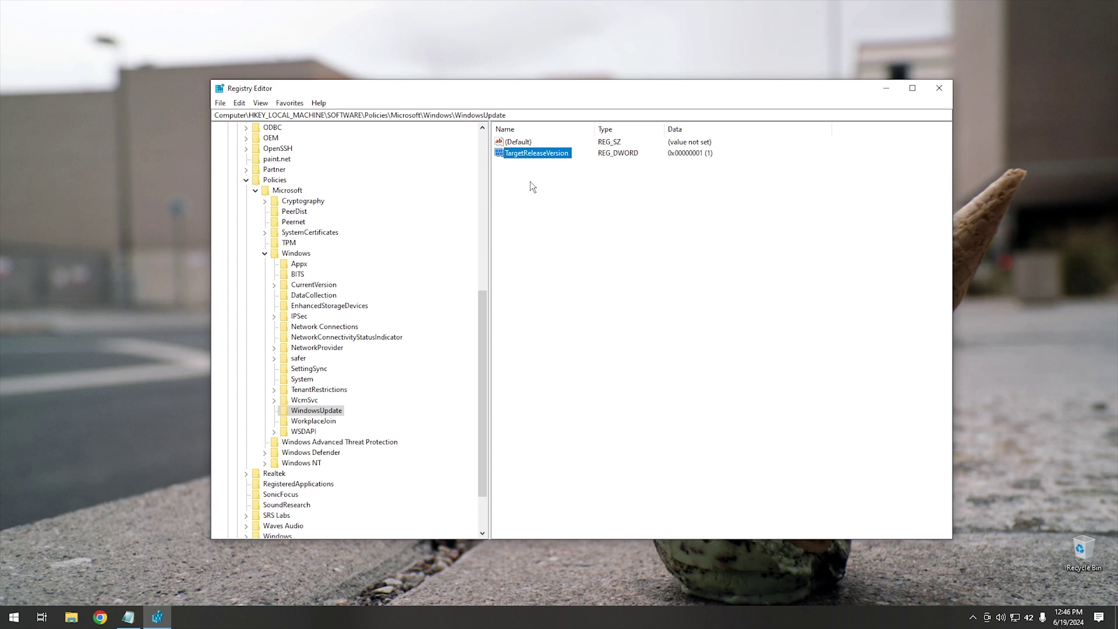
- Create a new String Value named TargetReleaseVersionInfo
right_click(561, 201)
mouse_move(586, 208)
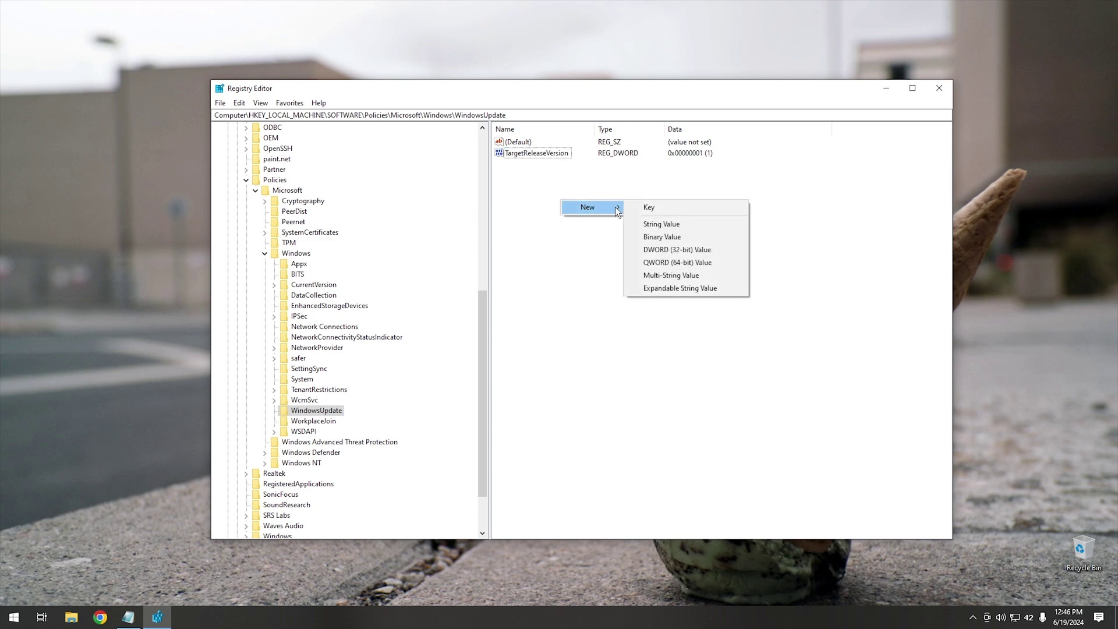
click(665, 223)
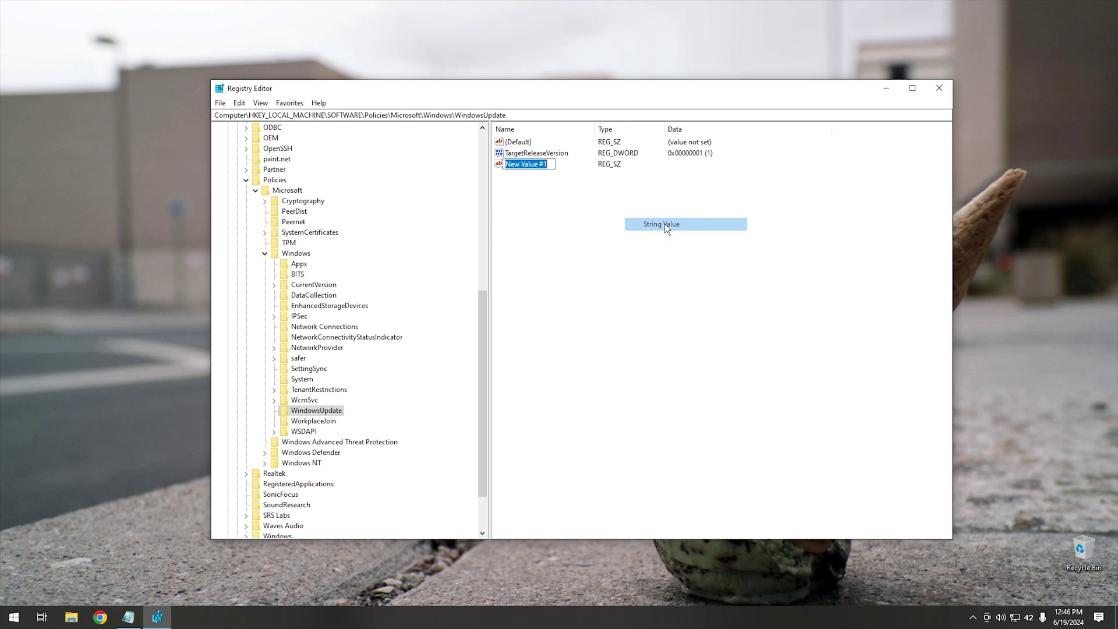
right_click(539, 165)
click(568, 214)
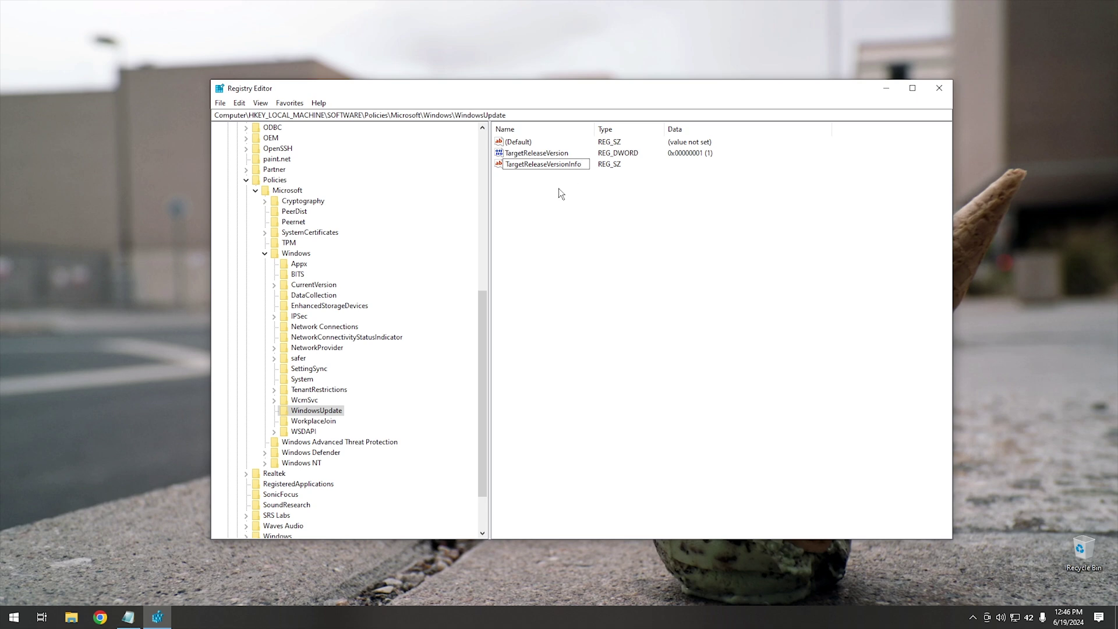
key(Return)
- Set TargetReleaseVersionInfo's value data to 22H2
double_click(550, 165)
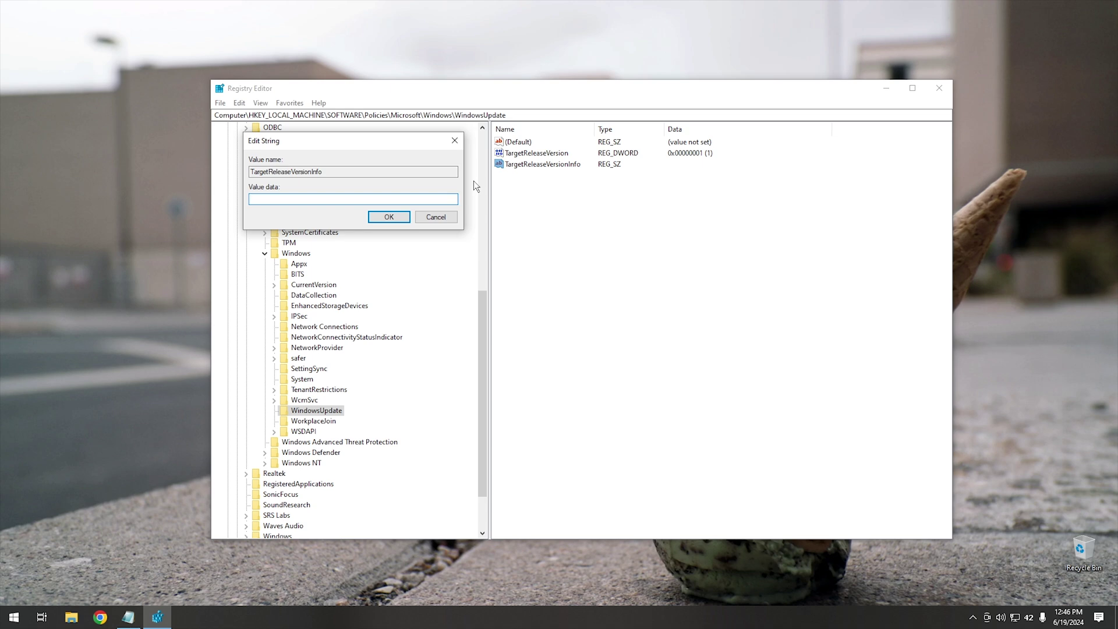
text(22H2)
click(387, 217)
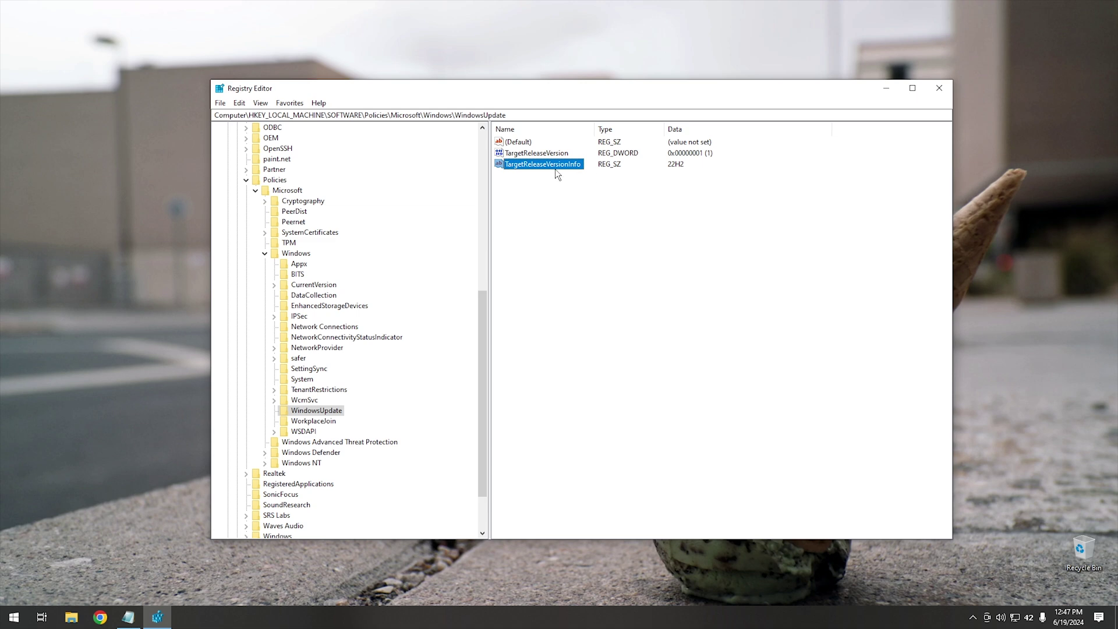
- Create another new String Value named ProductVersion
right_click(558, 211)
mouse_move(595, 217)
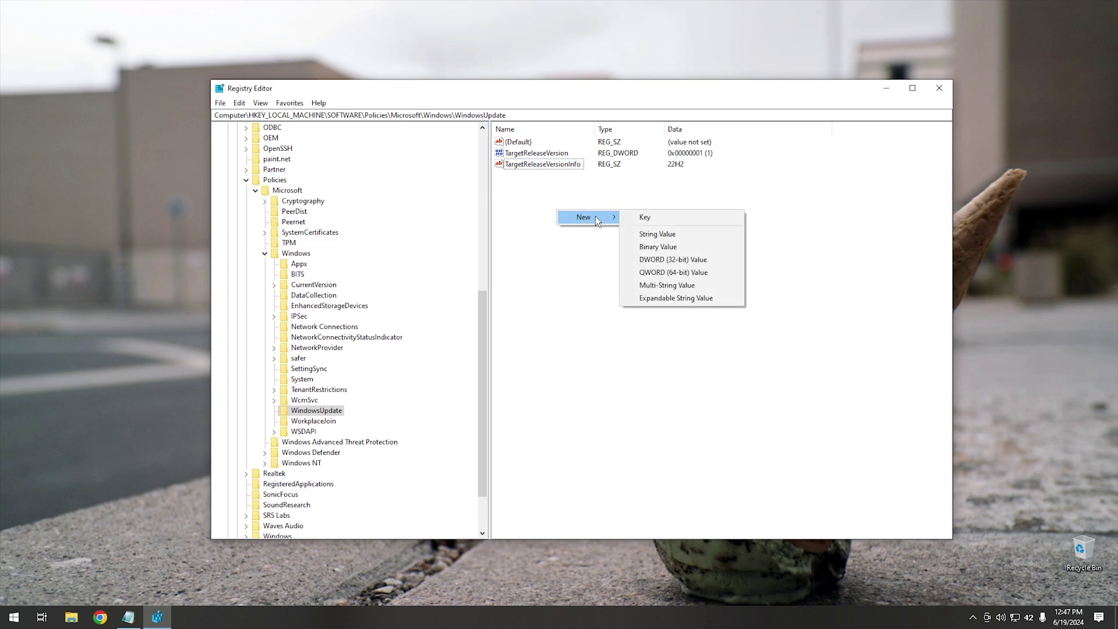
click(658, 234)
right_click(530, 176)
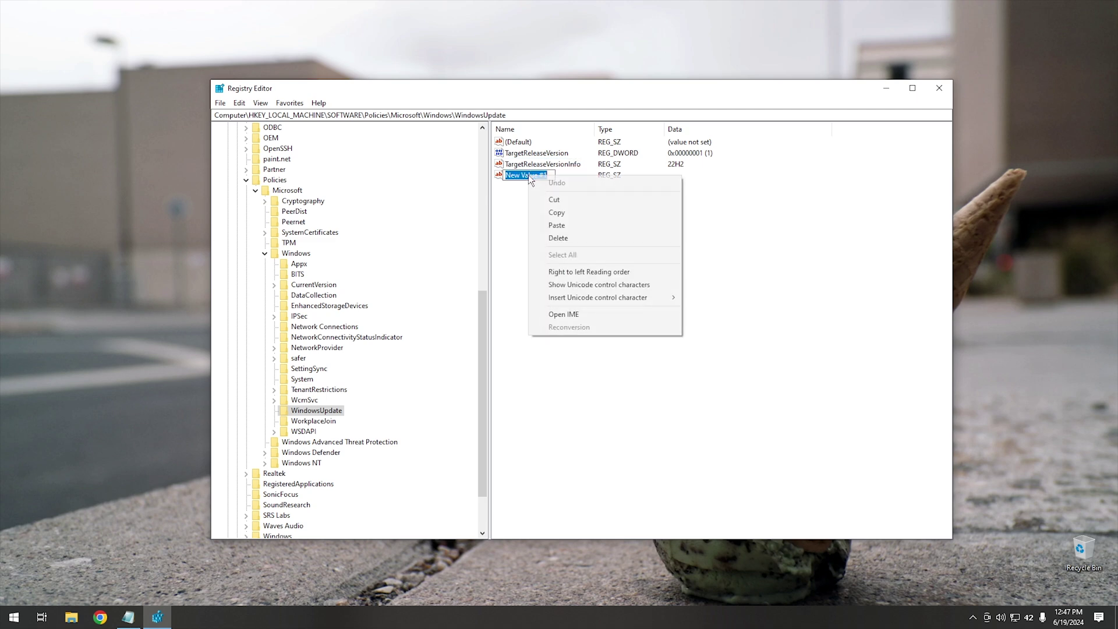
click(571, 225)
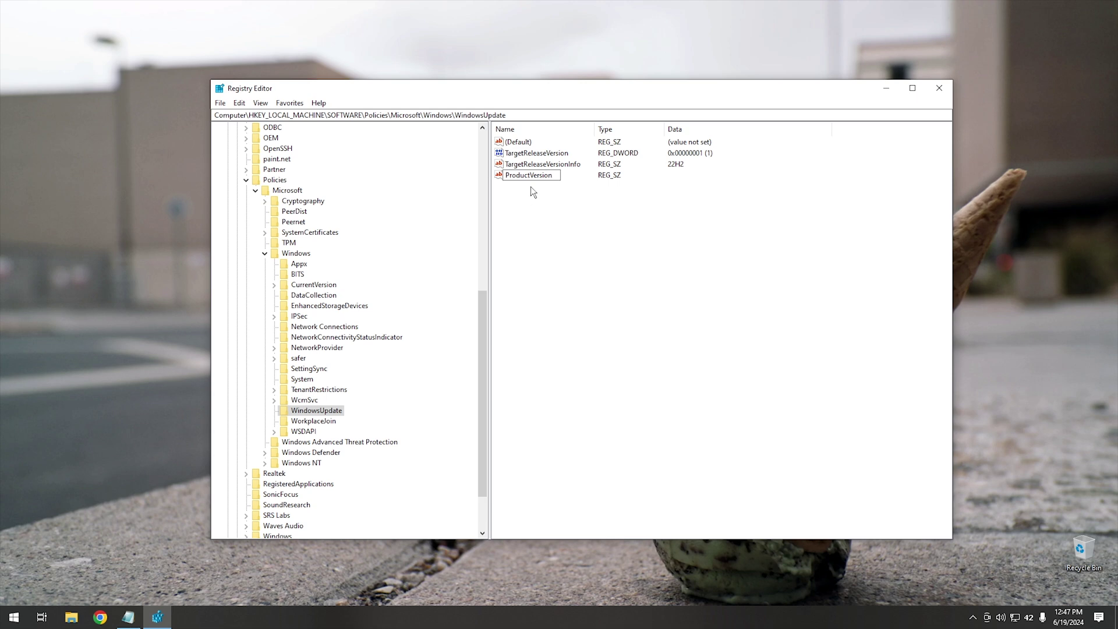
key(Return)
- Set ProductVersion's value data to Windows 10
double_click(530, 176)
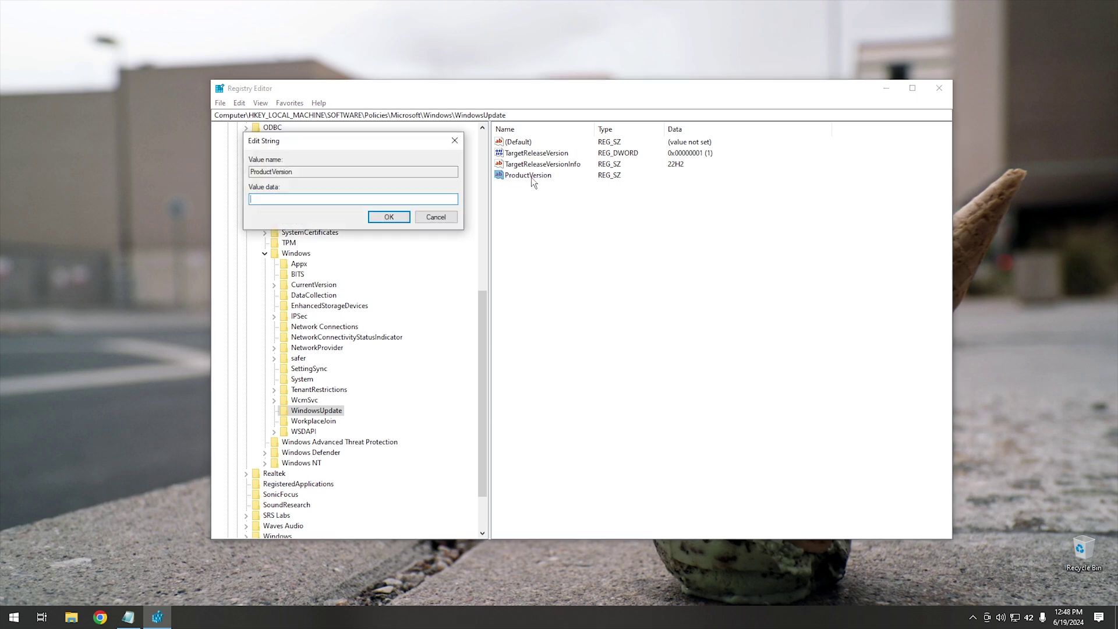
text(Windows 10)
click(388, 217)
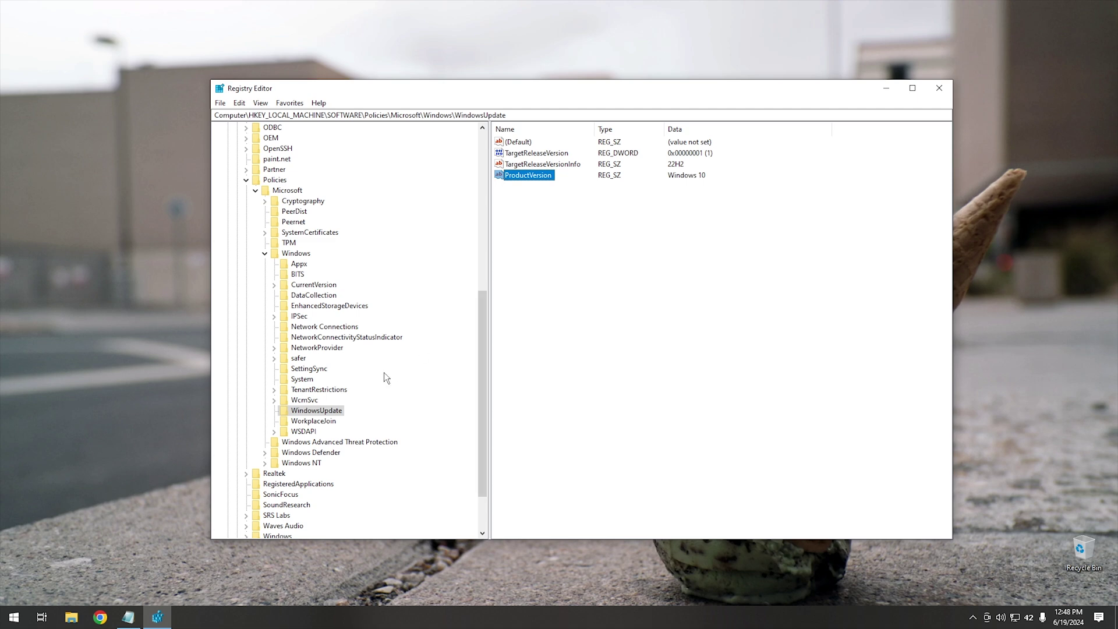
- Export the WindowsUpdate key to the desktop as 'Windows 11 Update Stop.reg' and select the file
right_click(309, 412)
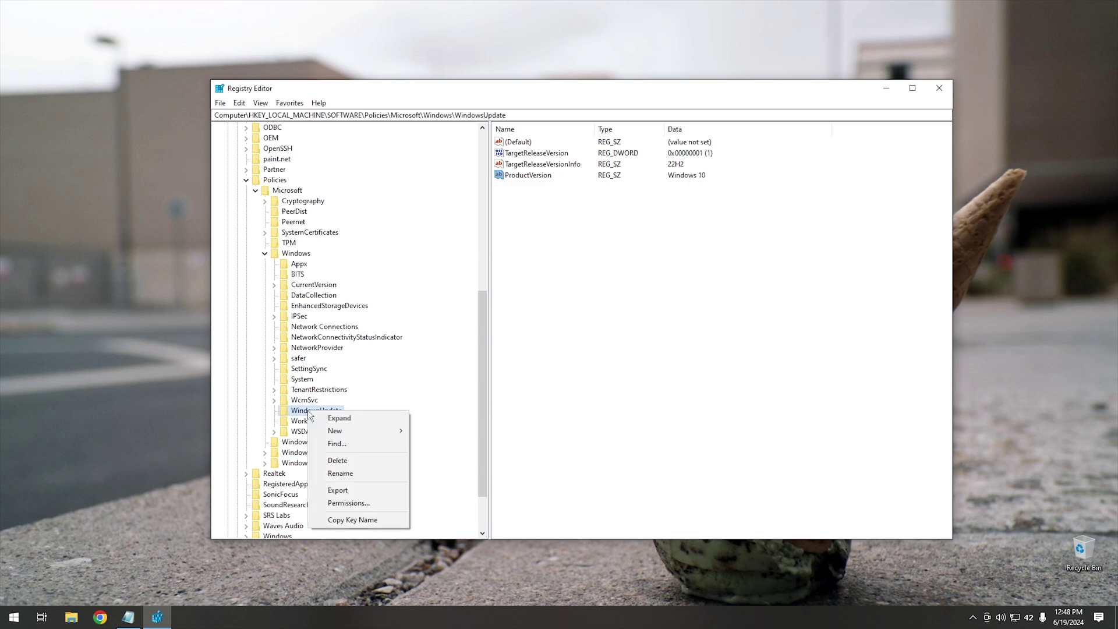
click(345, 488)
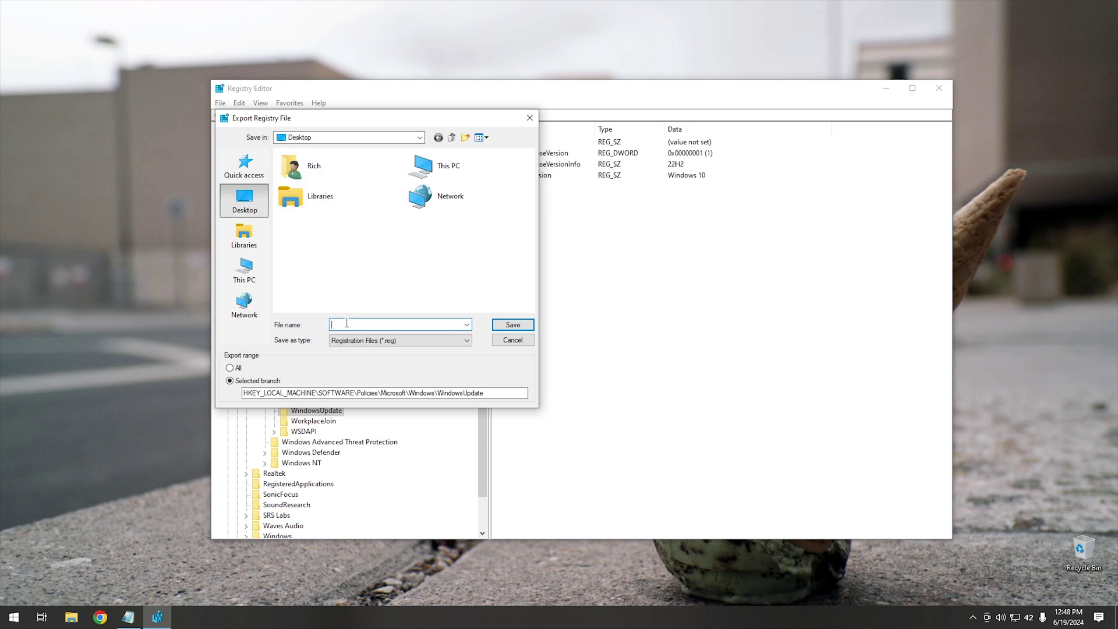
text(Windows 11 Update Stop)
click(512, 325)
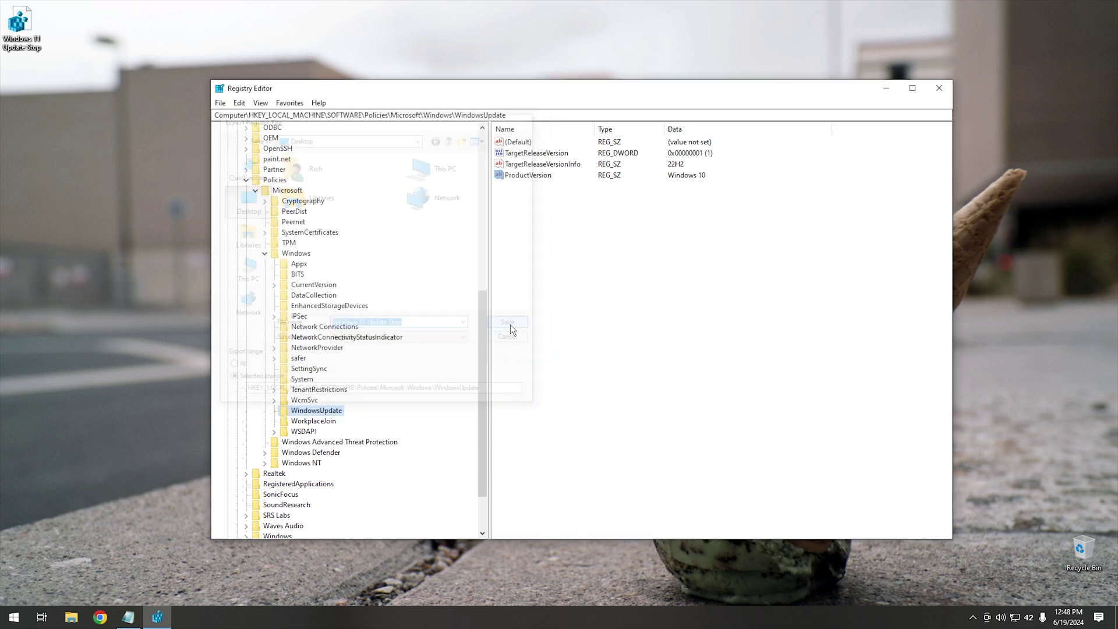
click(27, 43)
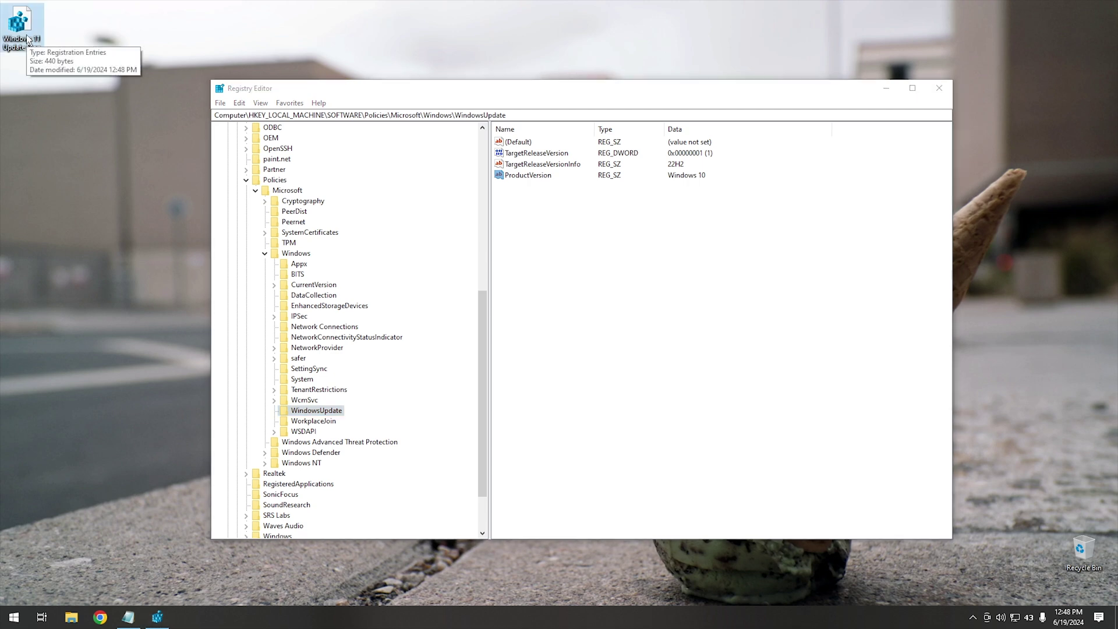
right_click(27, 39)
click(55, 55)
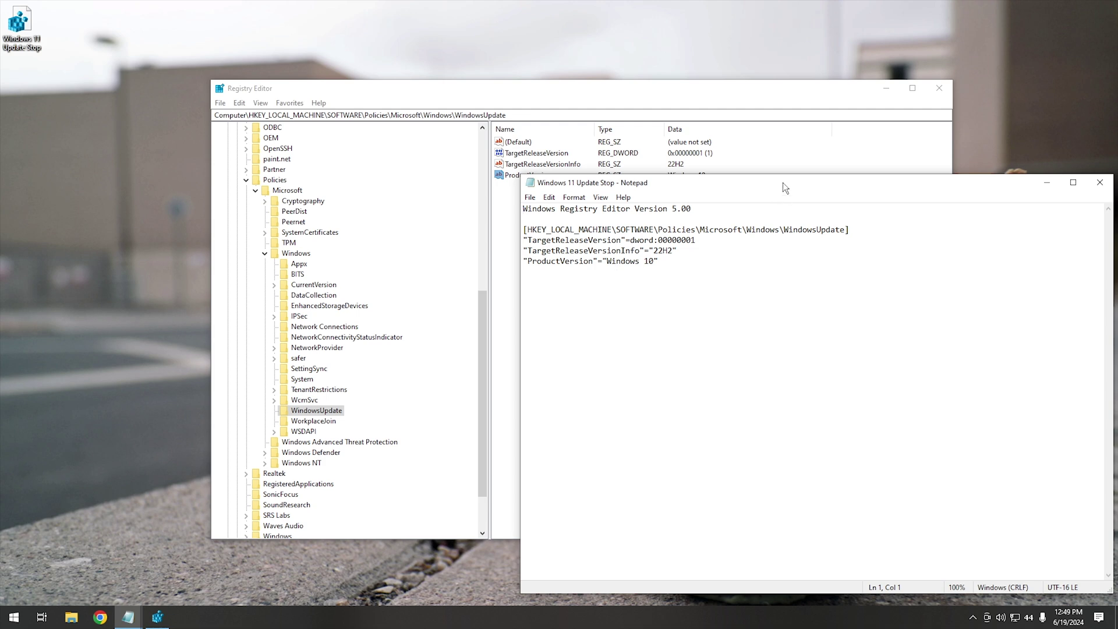
drag(783, 183, 602, 130)
click(911, 130)
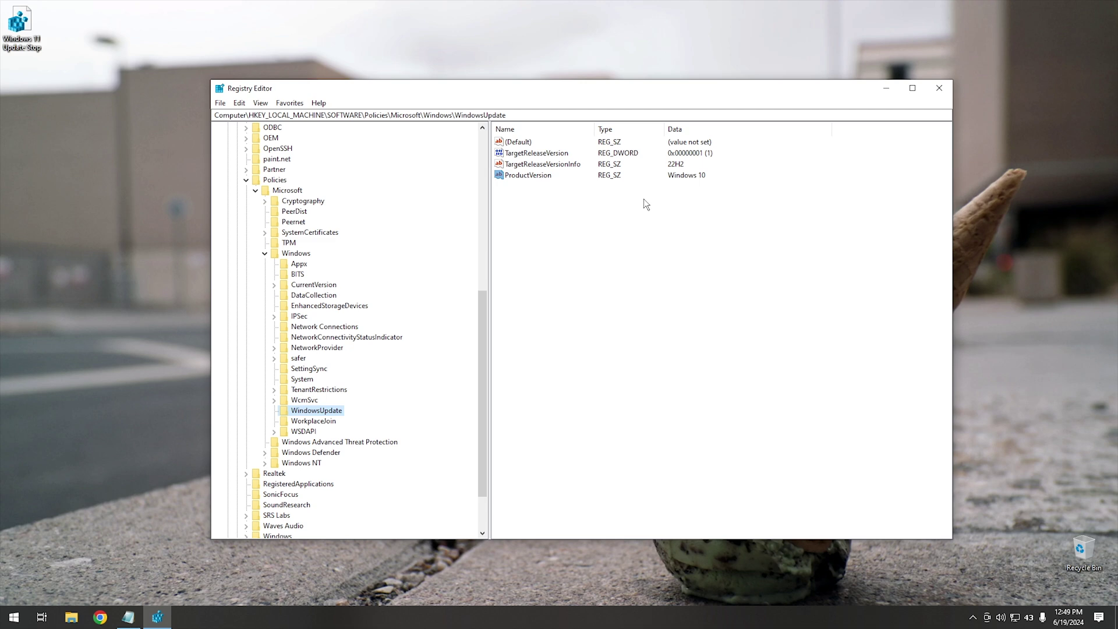
click(13, 617)
click(15, 564)
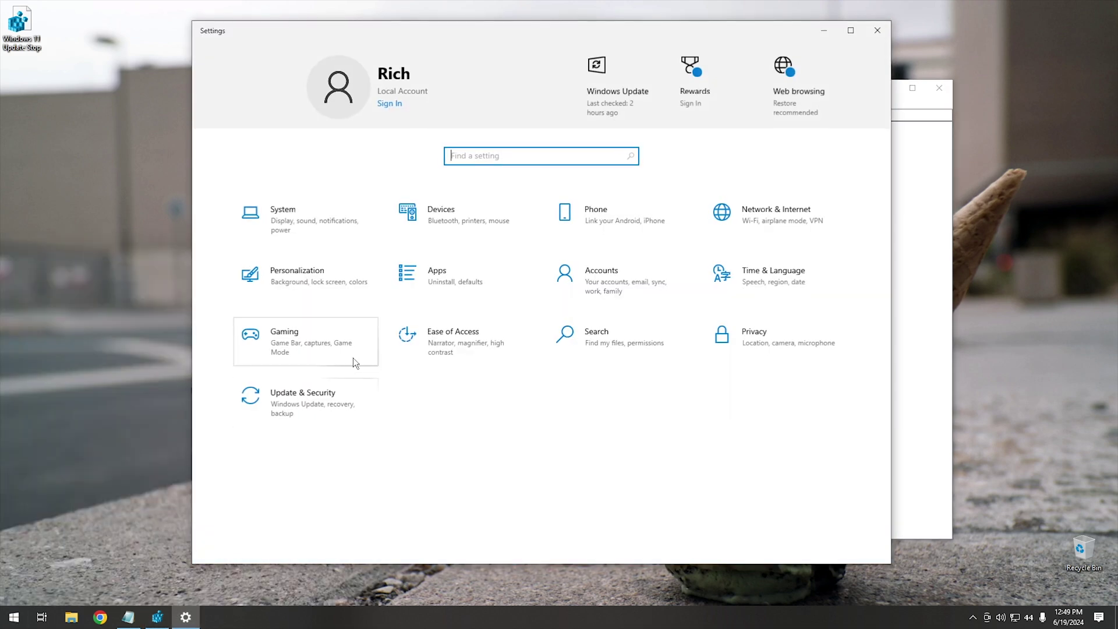
click(315, 404)
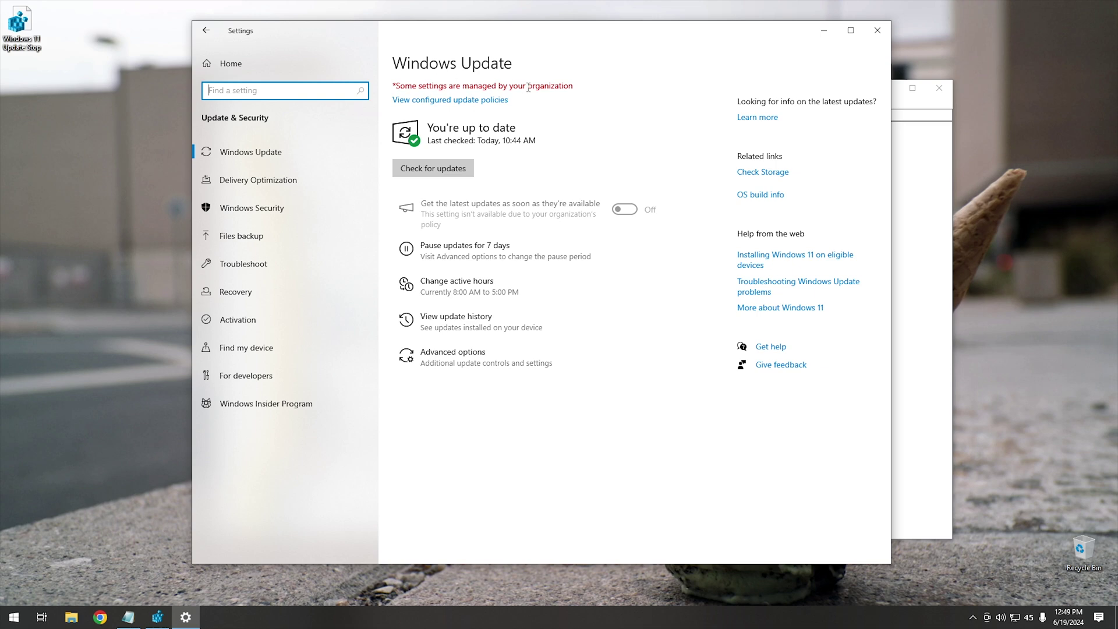
click(443, 102)
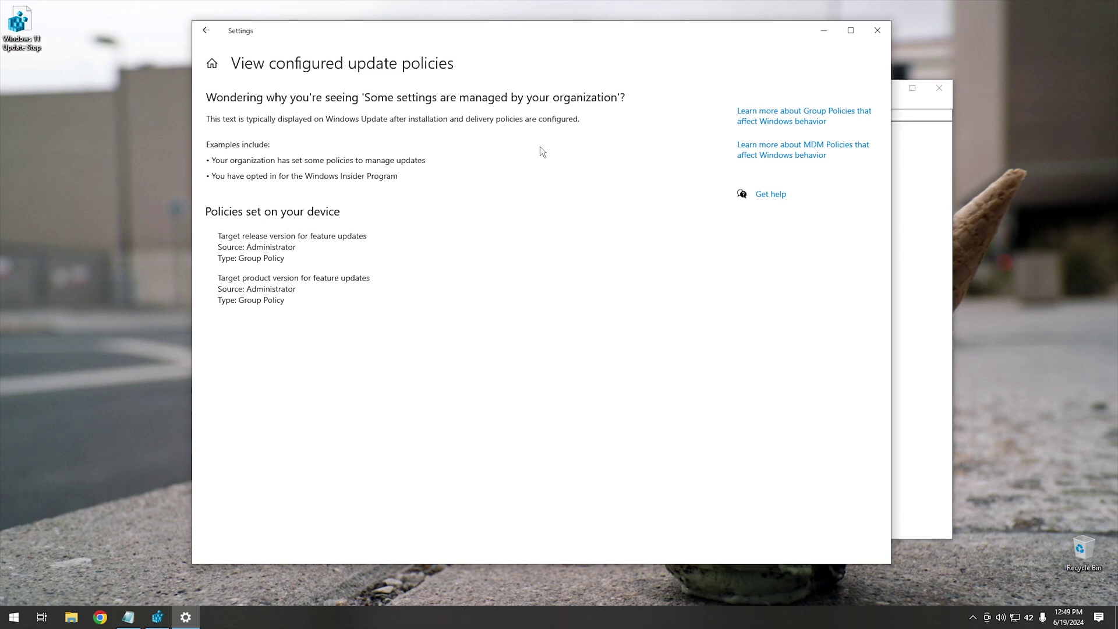
click(204, 32)
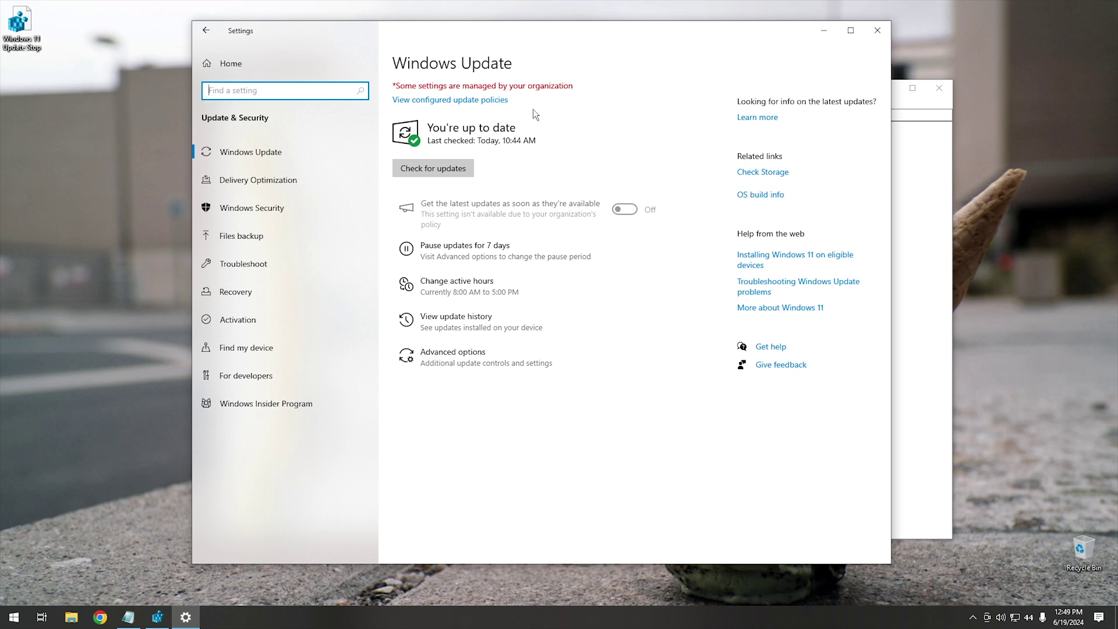
click(457, 104)
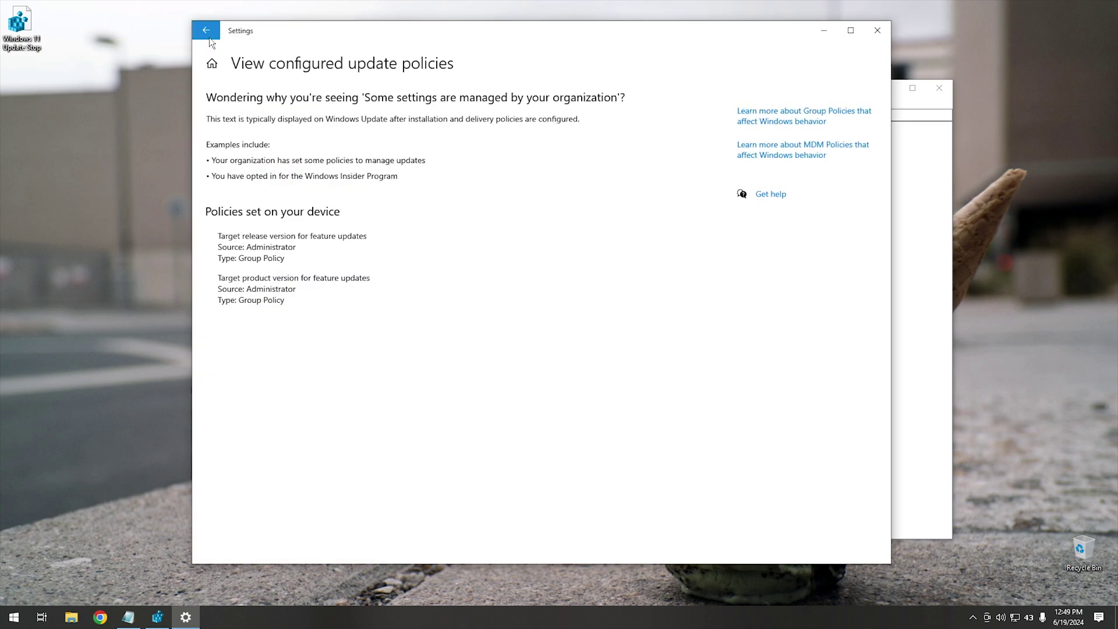
click(208, 35)
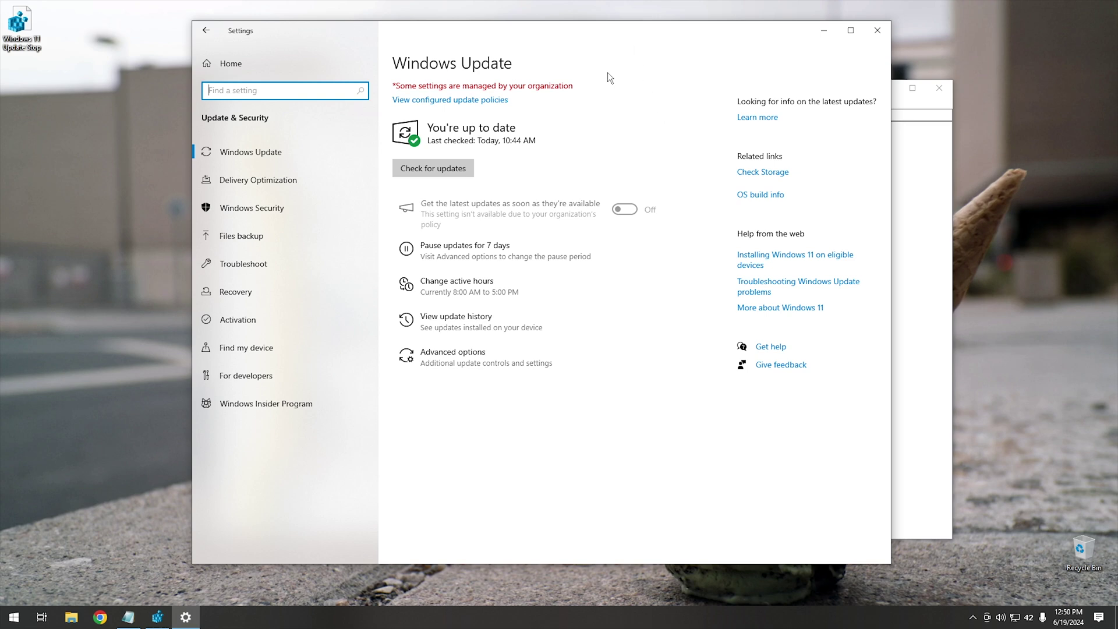
click(872, 30)
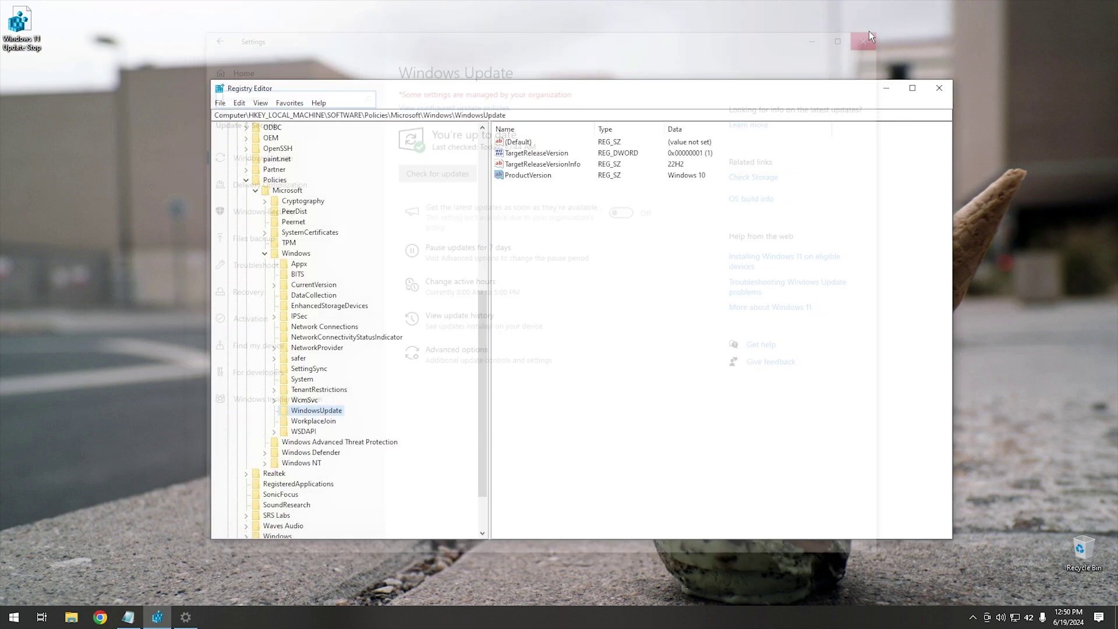
- Merge 'Windows 11 Update Stop.reg' into the registry, approving the admin and confirmation prompts
double_click(15, 46)
click(512, 380)
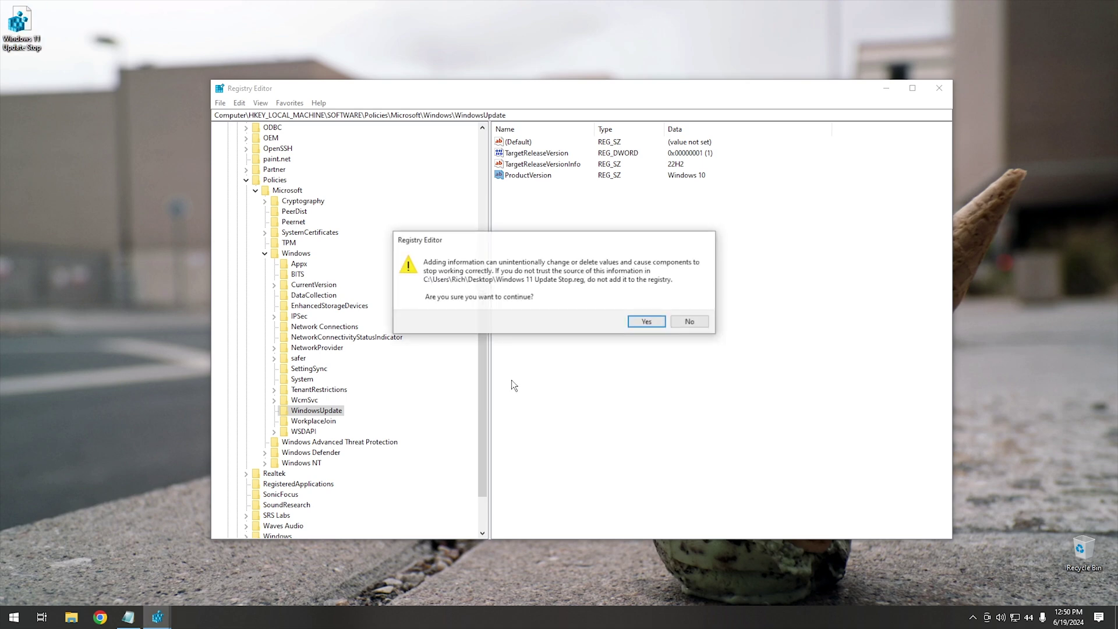
click(633, 321)
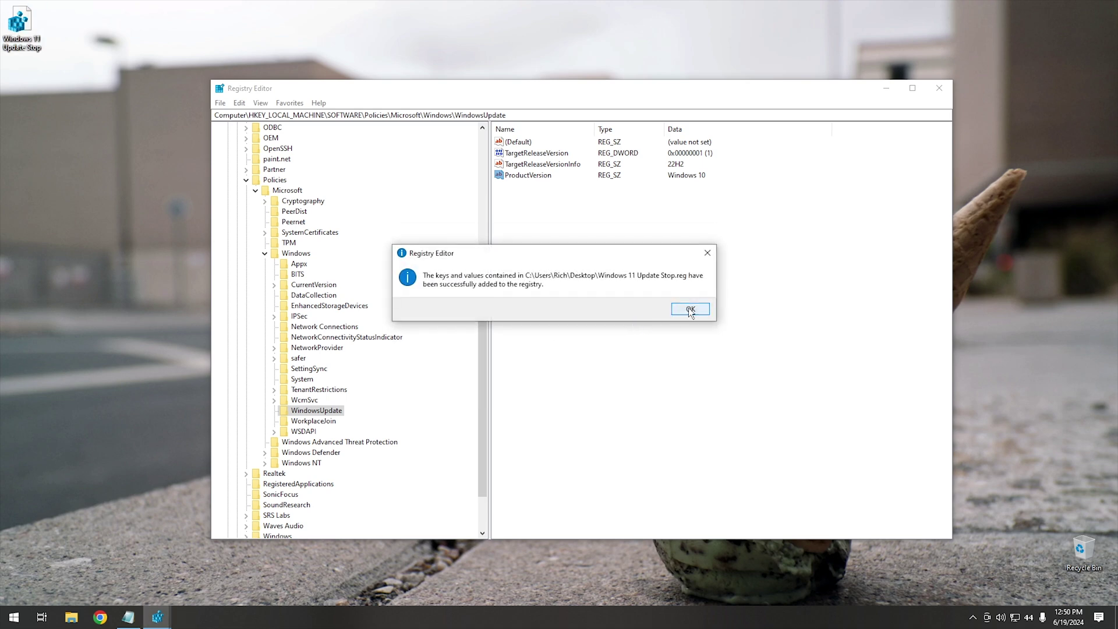
click(690, 310)
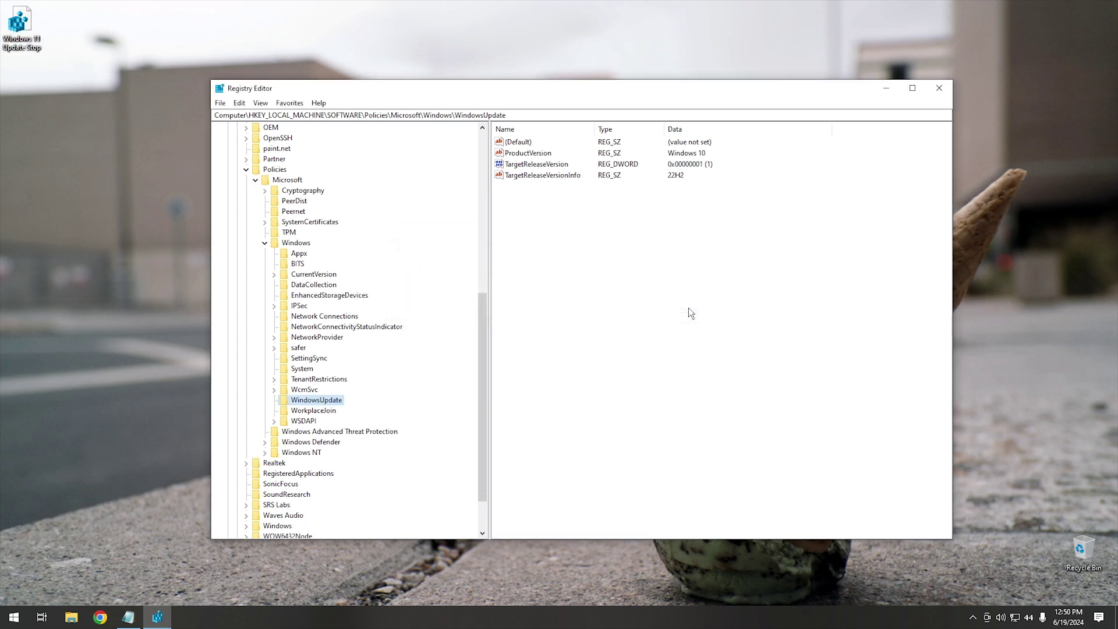